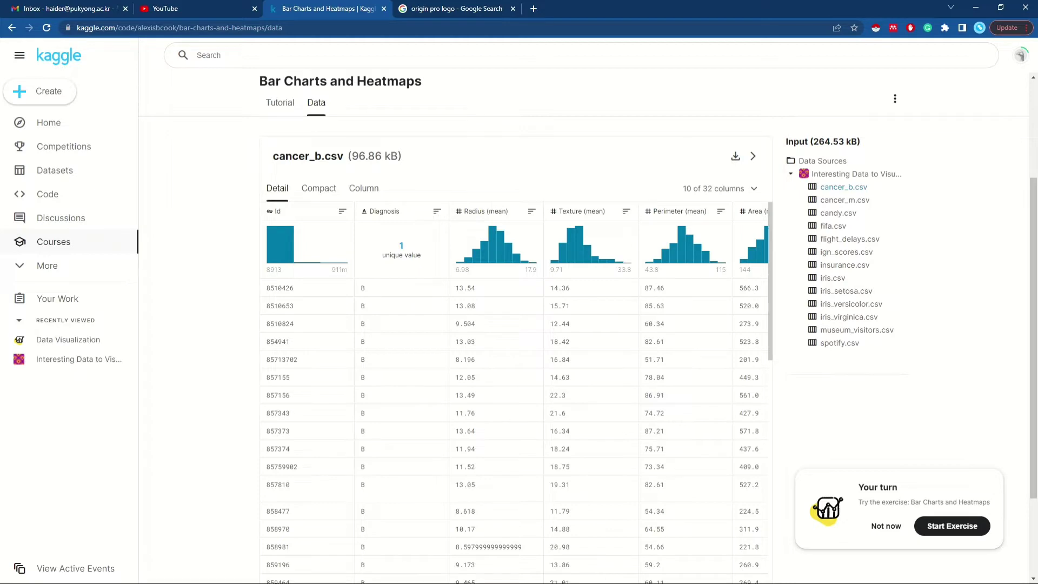
- Switch to the flight_delays.csv workbook in Excel, maximize it and examine the blank July to December cells of the US column
key("alt+Tab")
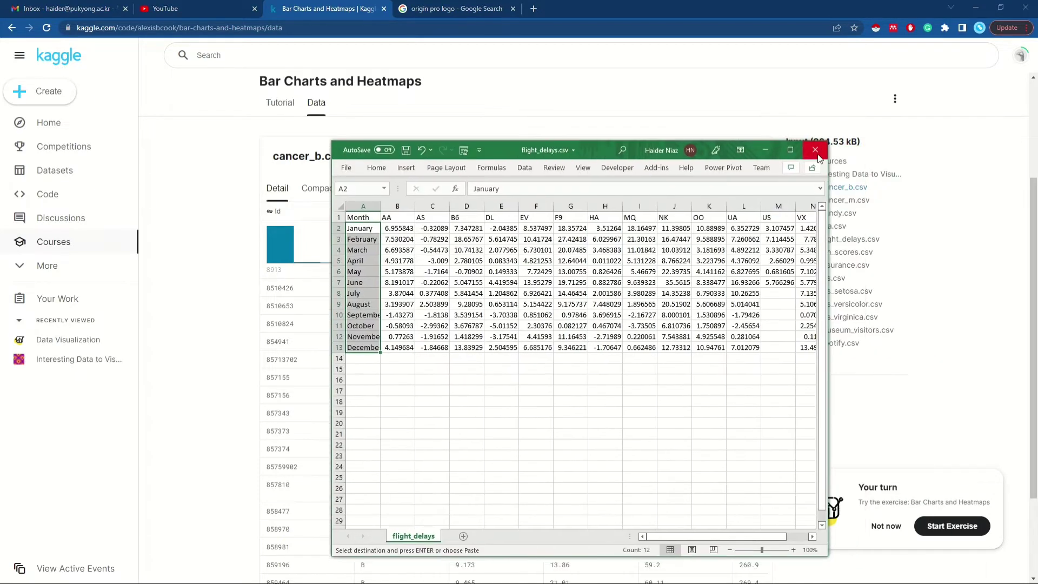
left_click(792, 151)
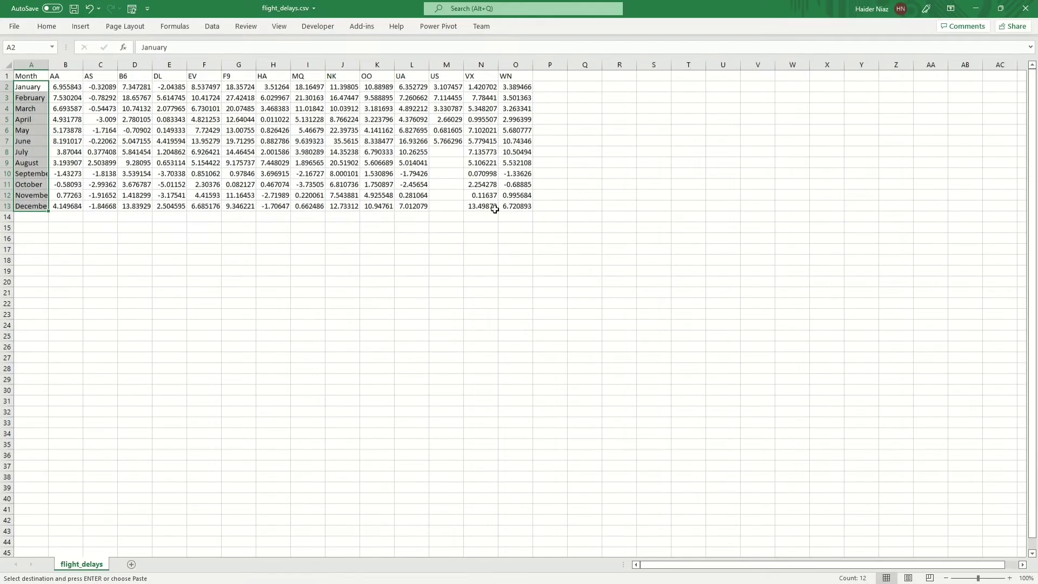
left_click(135, 152)
left_click_drag(445, 153, 447, 204)
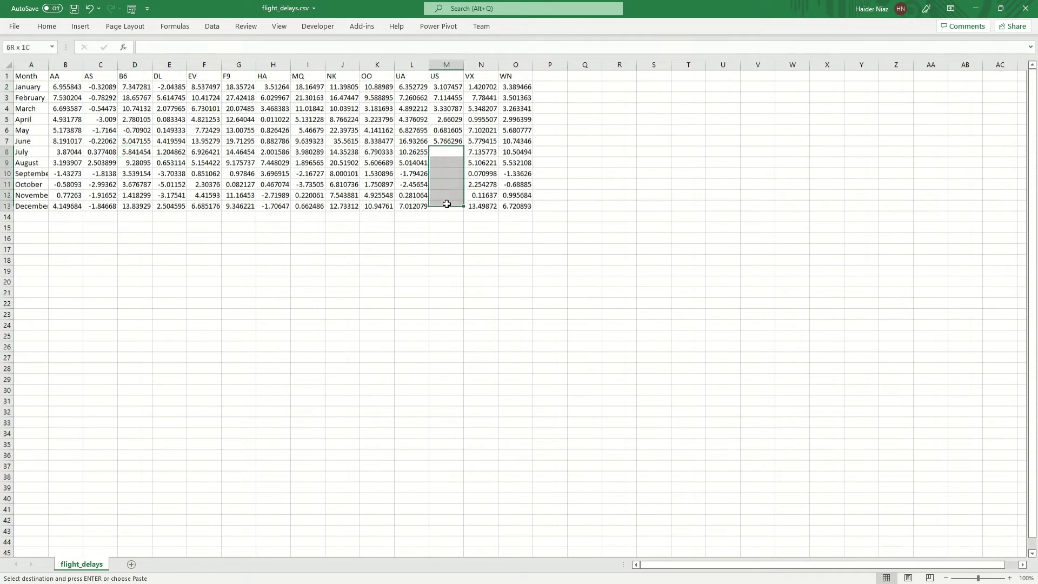
left_click(445, 154)
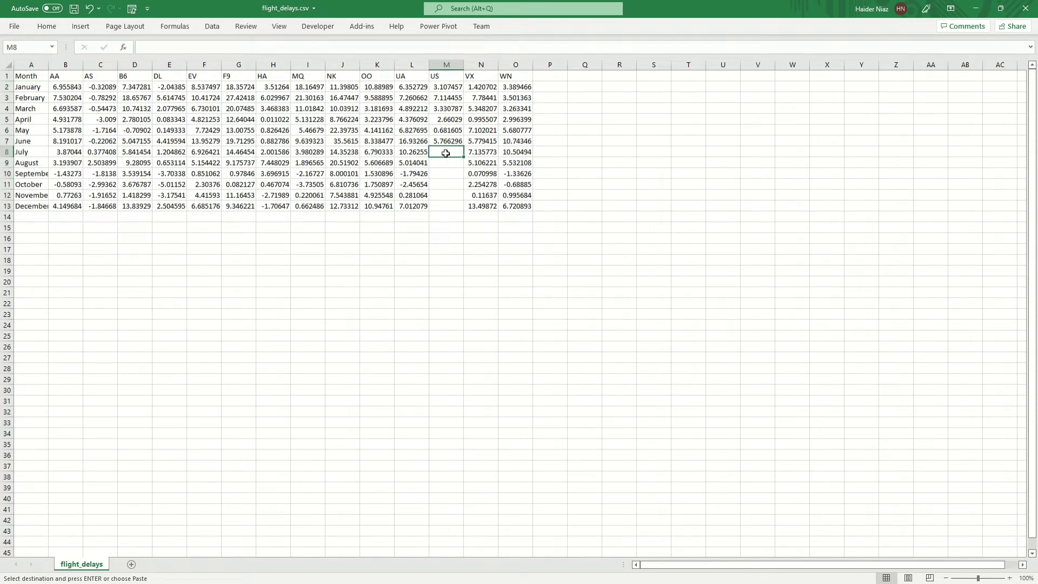
left_click_drag(446, 154, 449, 203)
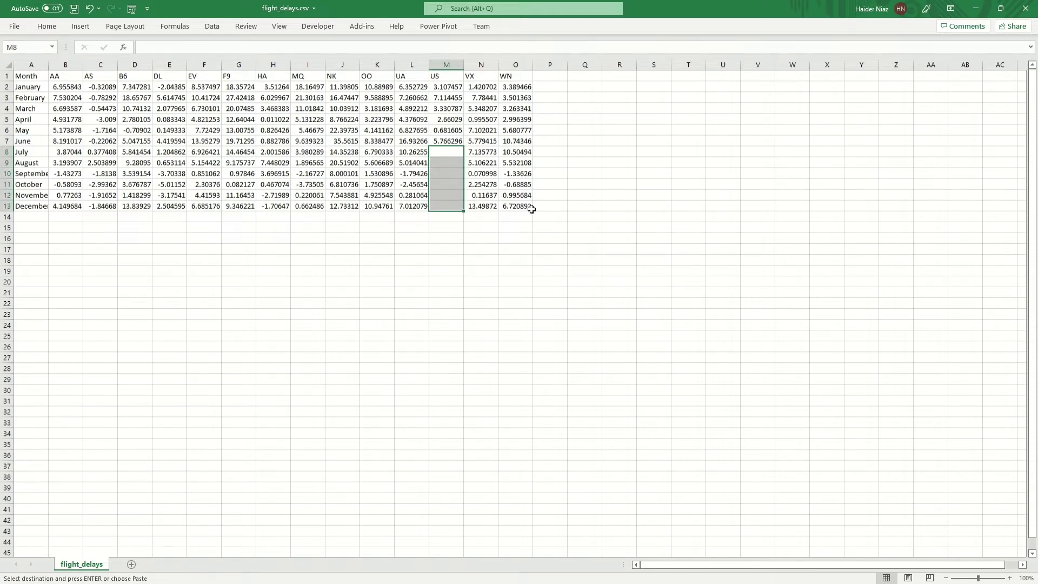
left_click(59, 132)
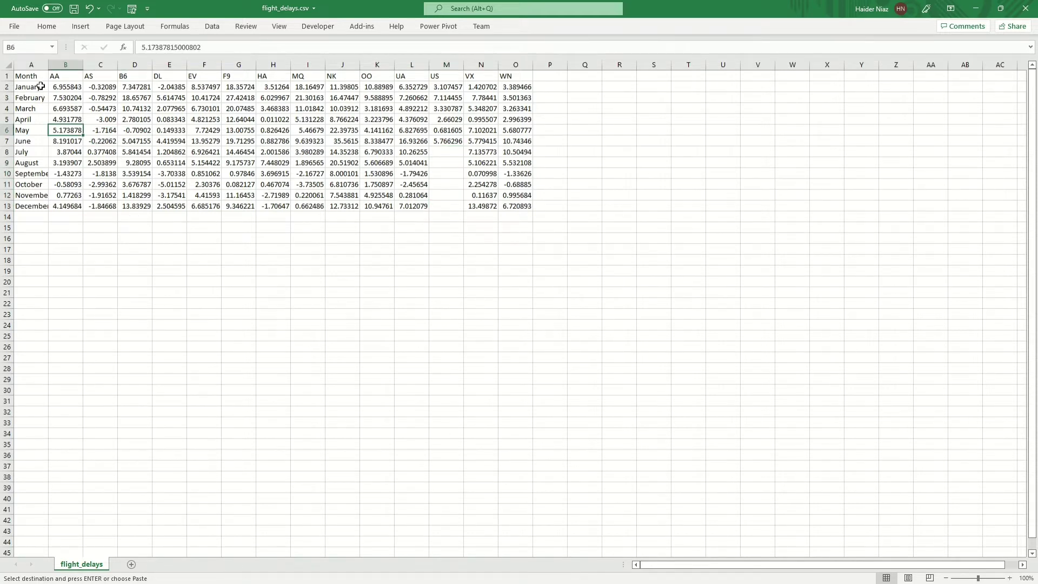
- Widen the Month column to fit the full month names
left_click_drag(29, 77, 43, 205)
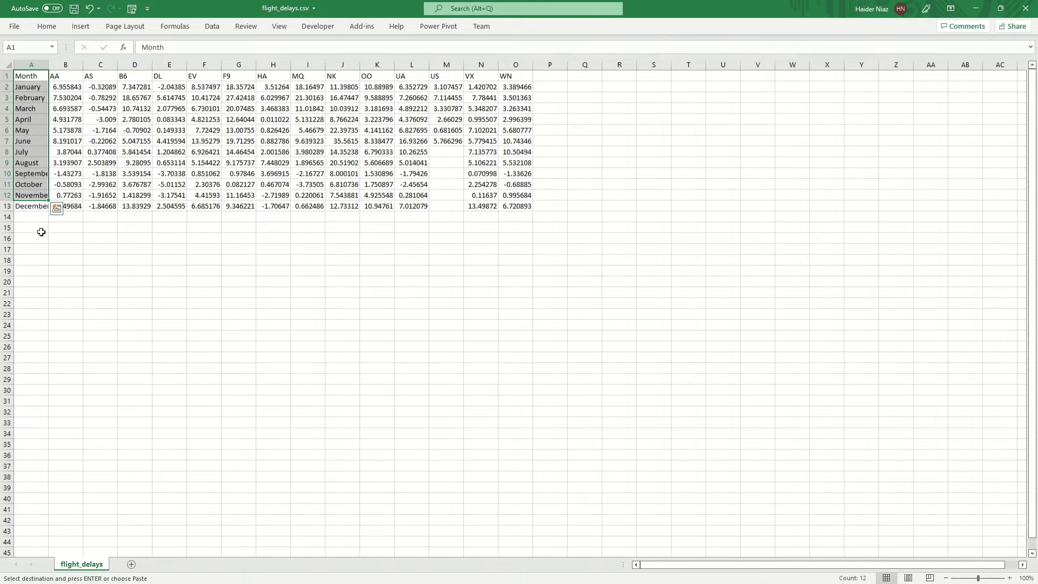
left_click(42, 231)
left_click(58, 96)
double_click(49, 65)
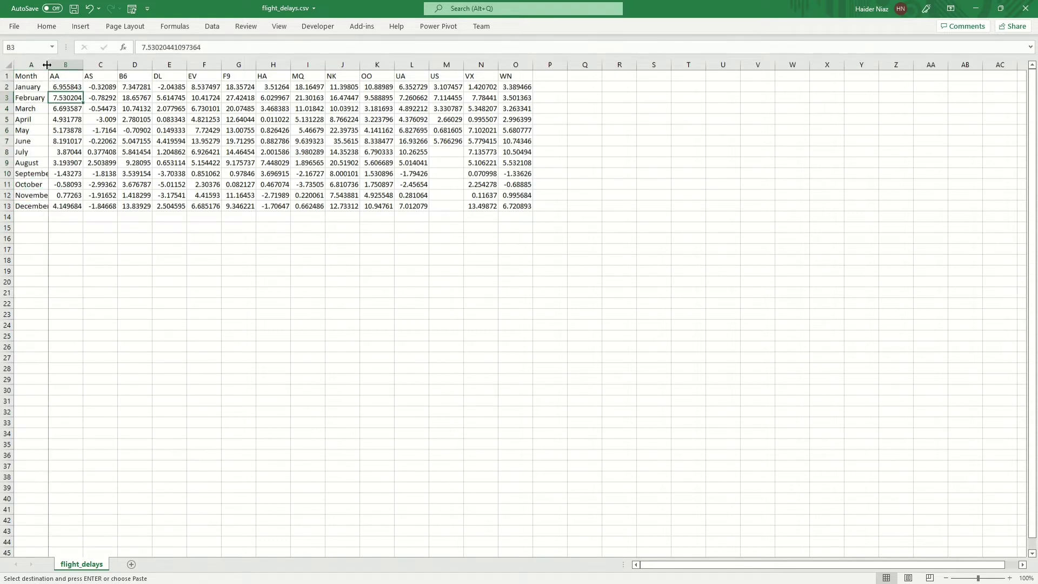
left_click(142, 98)
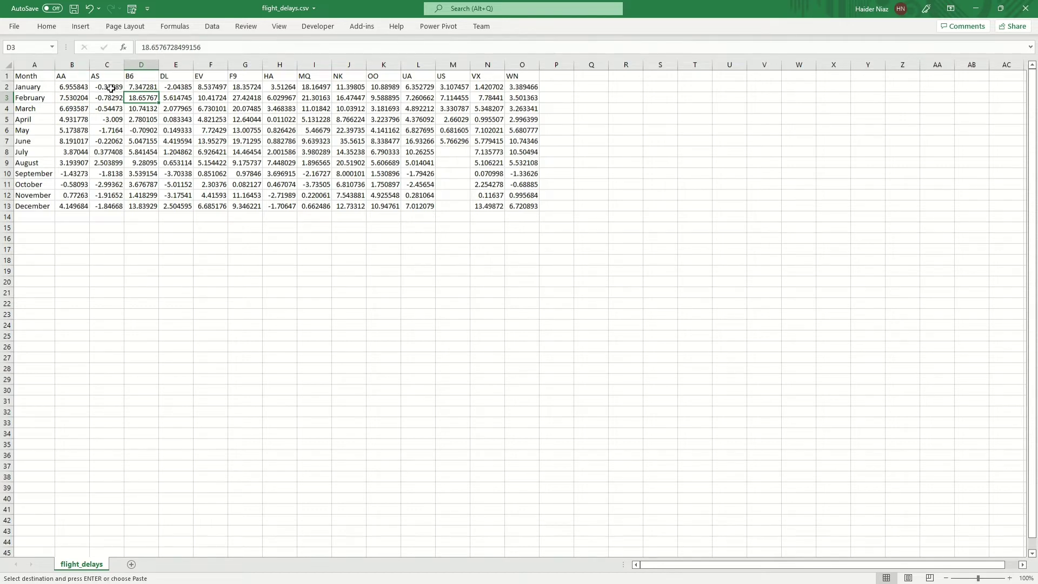
- Examine the airline headers, month rows and delay values of the flight data table in A1:O13
left_click(111, 88)
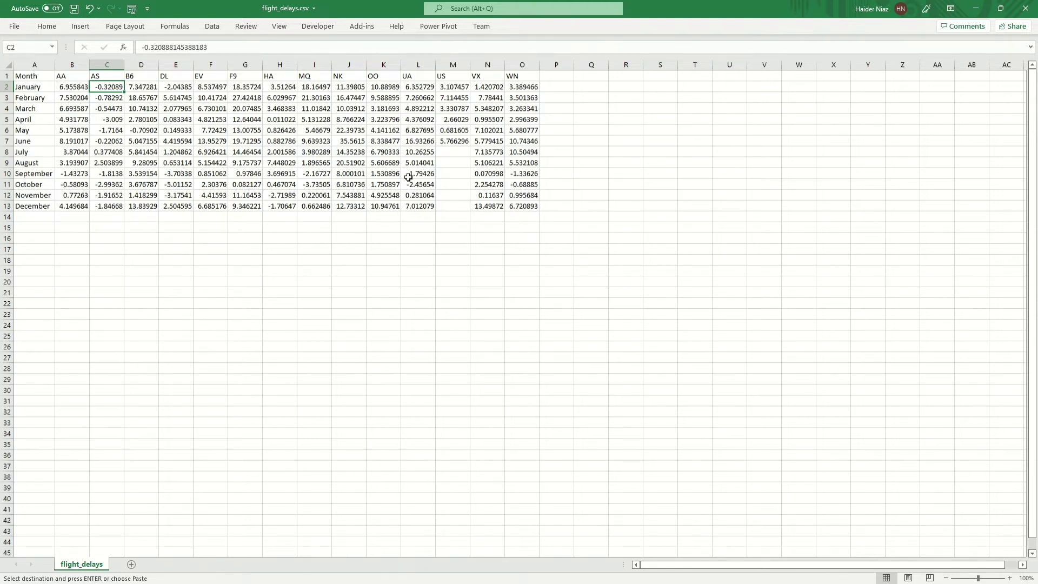
left_click_drag(72, 80, 519, 77)
left_click_drag(51, 87, 49, 207)
left_click(532, 205)
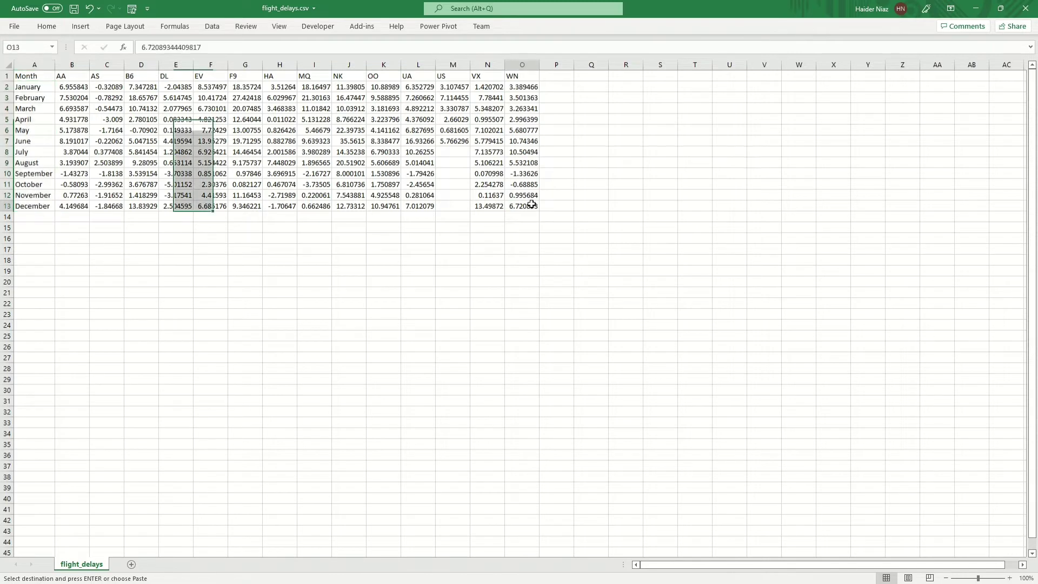
left_click_drag(532, 206, 76, 92)
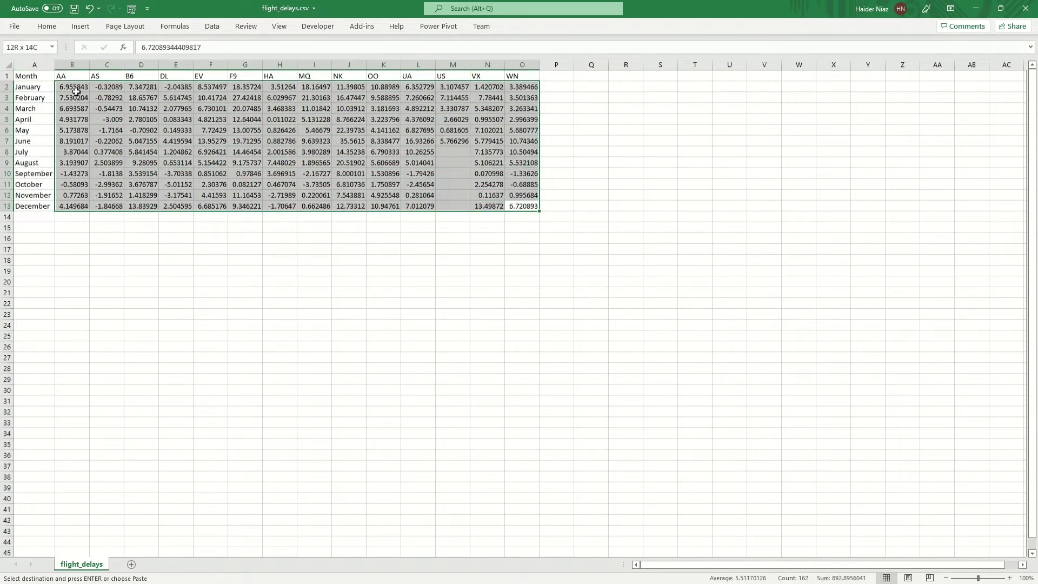
left_click(246, 260)
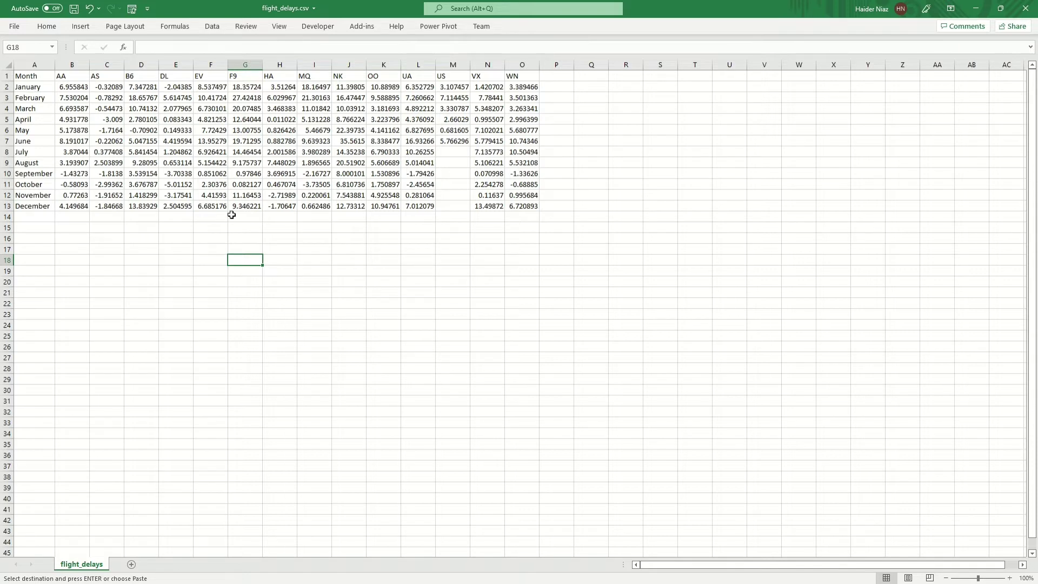
left_click(287, 193)
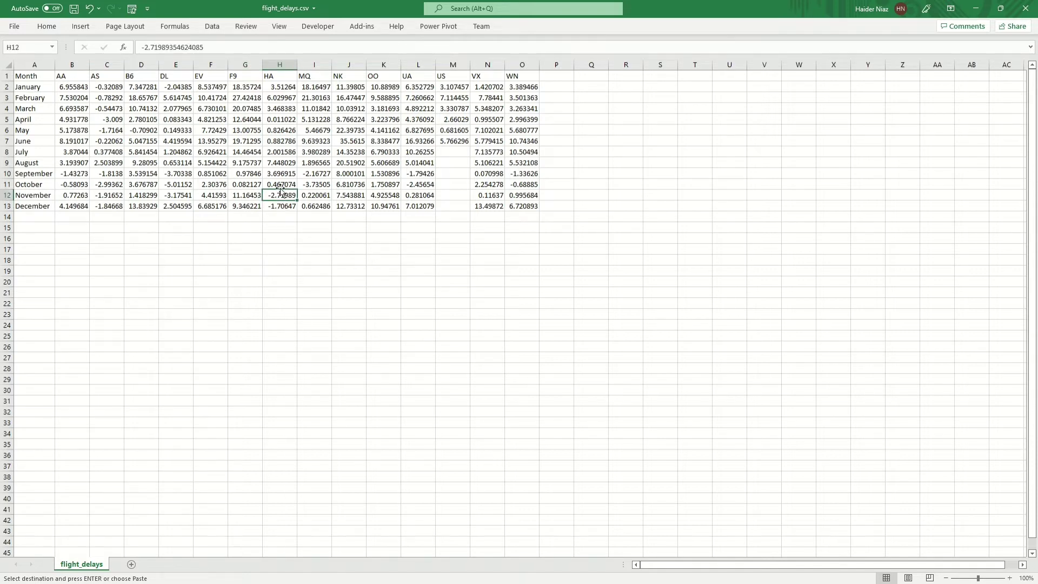
left_click_drag(28, 77, 537, 209)
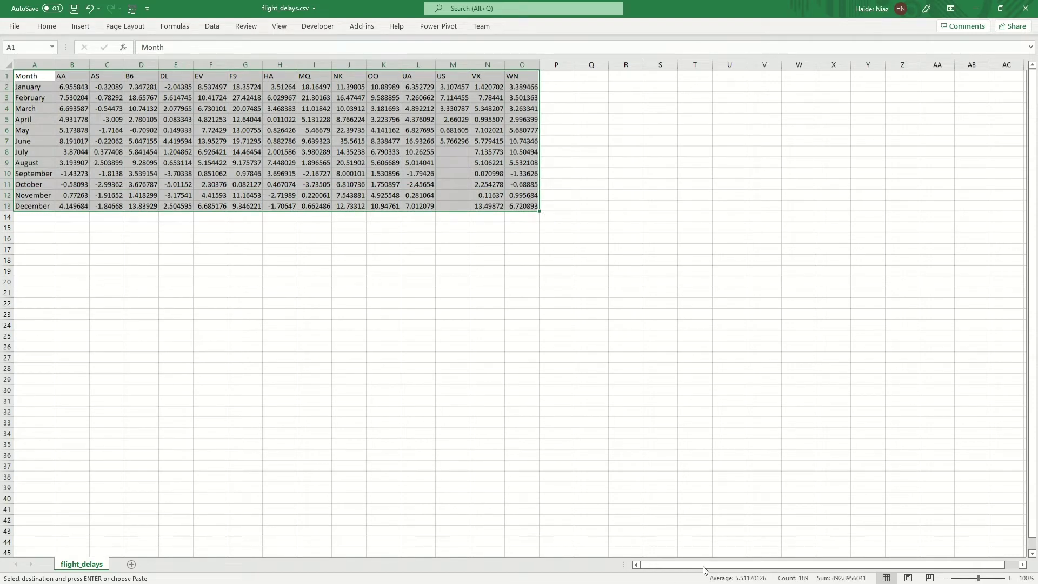
left_click(760, 466)
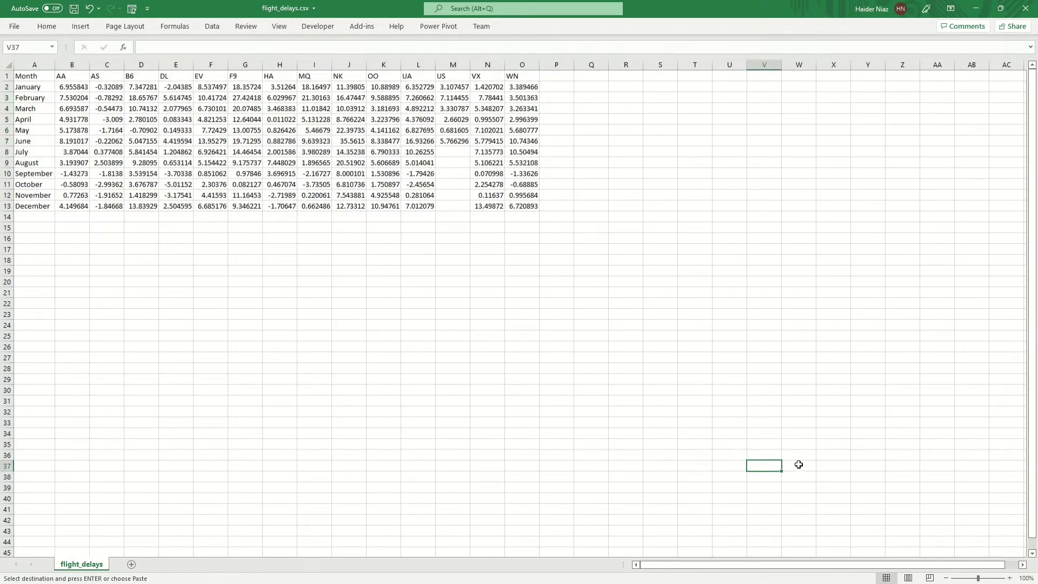
- Switch to OriginPro and delete the existing heatmap Graph1 to return to the Book1 worksheet
key("alt+Tab")
key("alt+Tab")
key("alt+Tab")
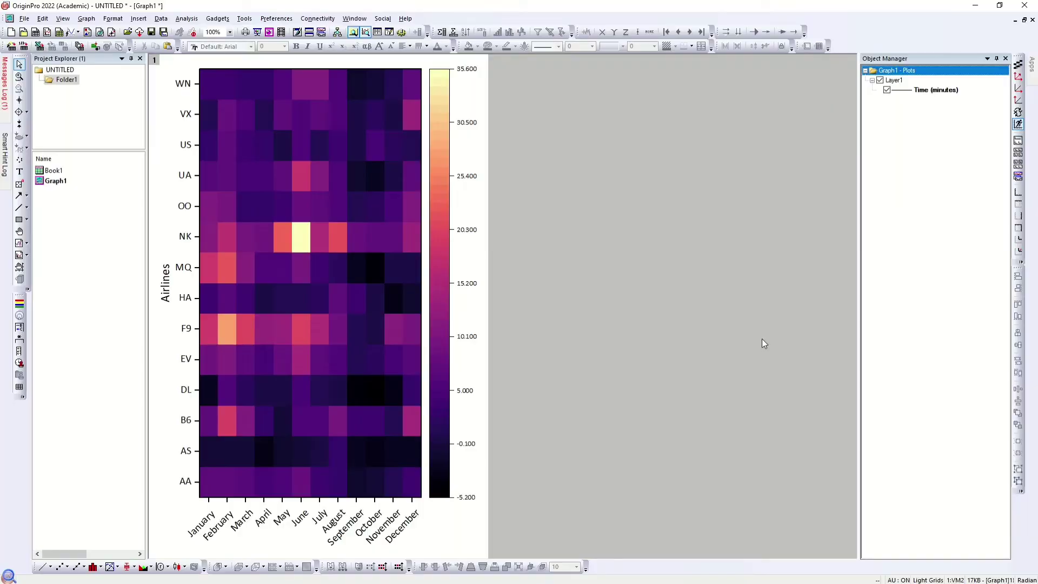
right_click(51, 180)
left_click(94, 273)
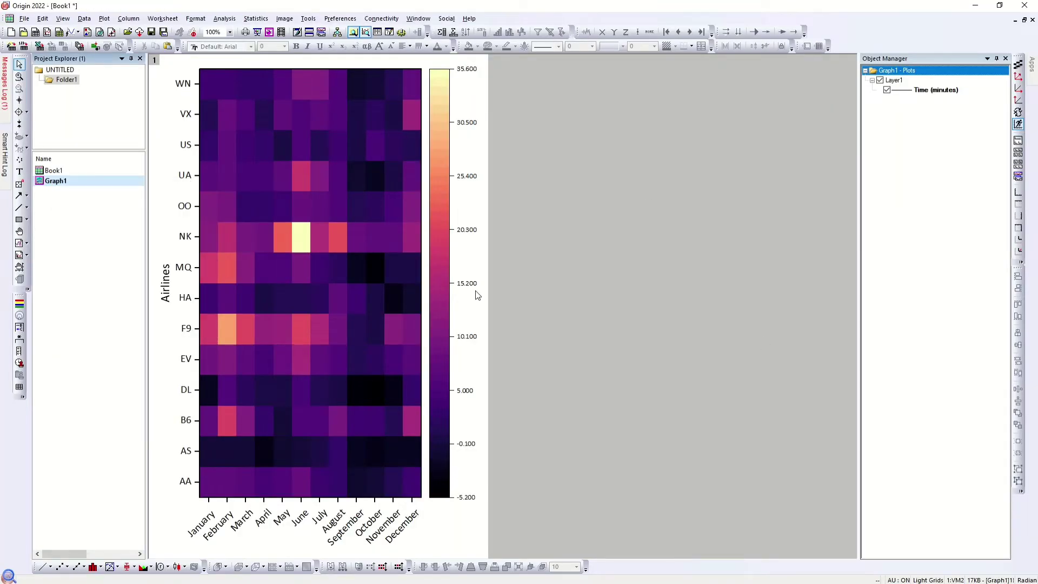
left_click(420, 260)
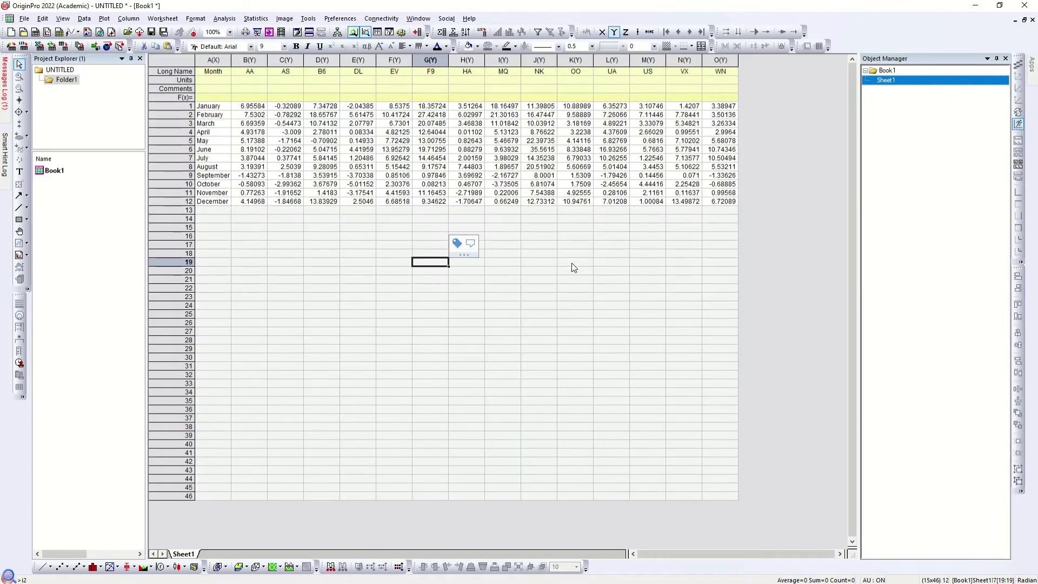
- Examine the airline columns and monthly delay values in the Book1 worksheet
left_click(572, 264)
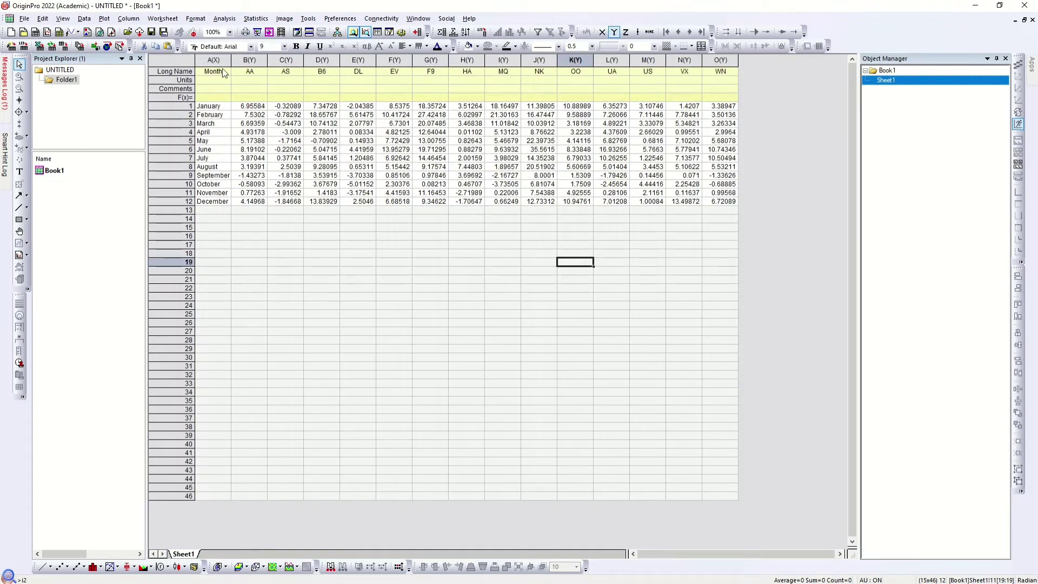
left_click_drag(249, 60, 683, 61)
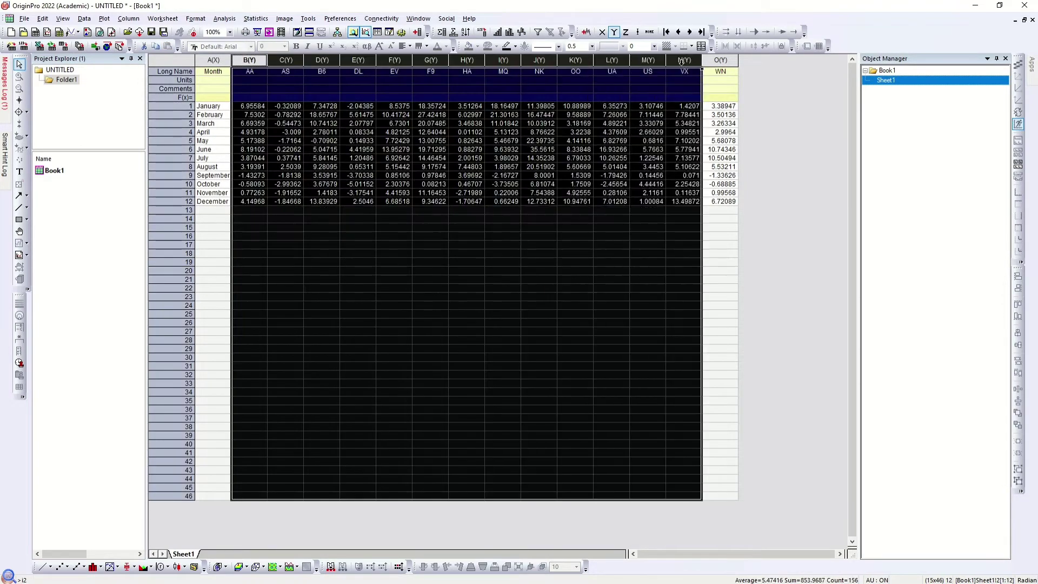
left_click(648, 184)
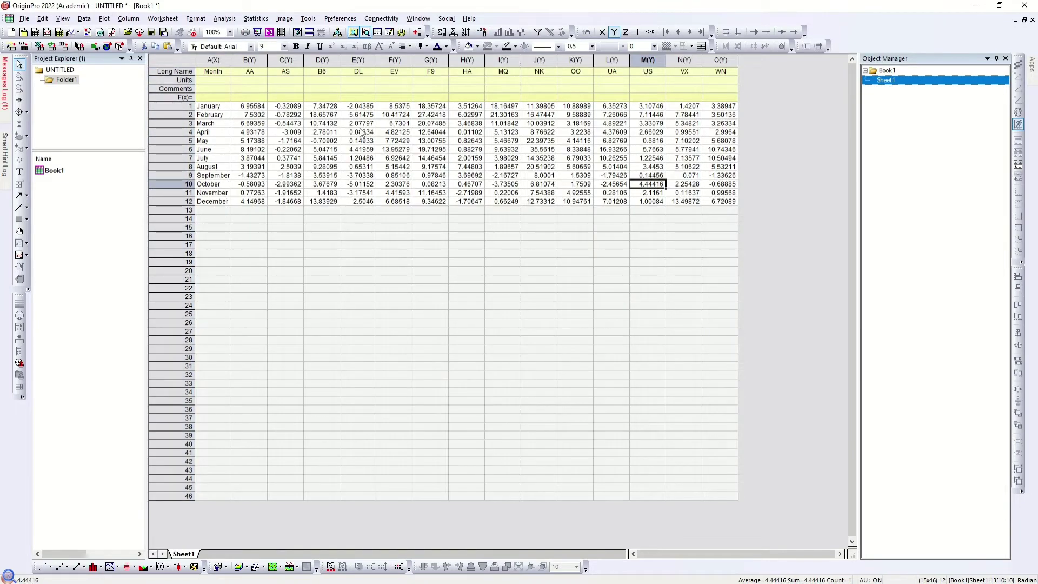
left_click_drag(216, 107, 722, 195)
left_click(503, 297)
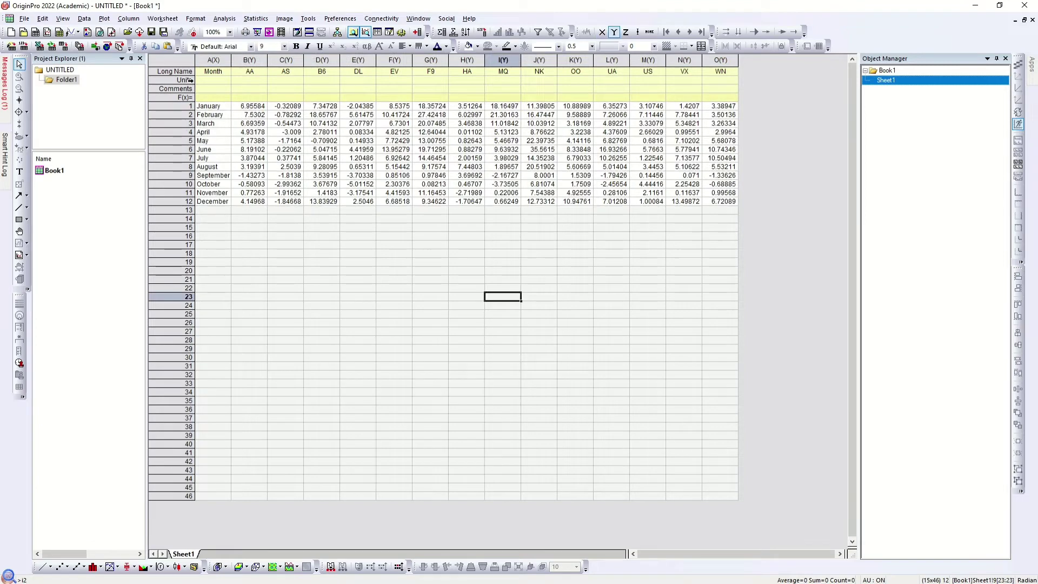
- Create a heatmap from the entire Book1 worksheet with X across columns, keeping the titles Months, Airlines and Time (minutes)
key("ctrl+a")
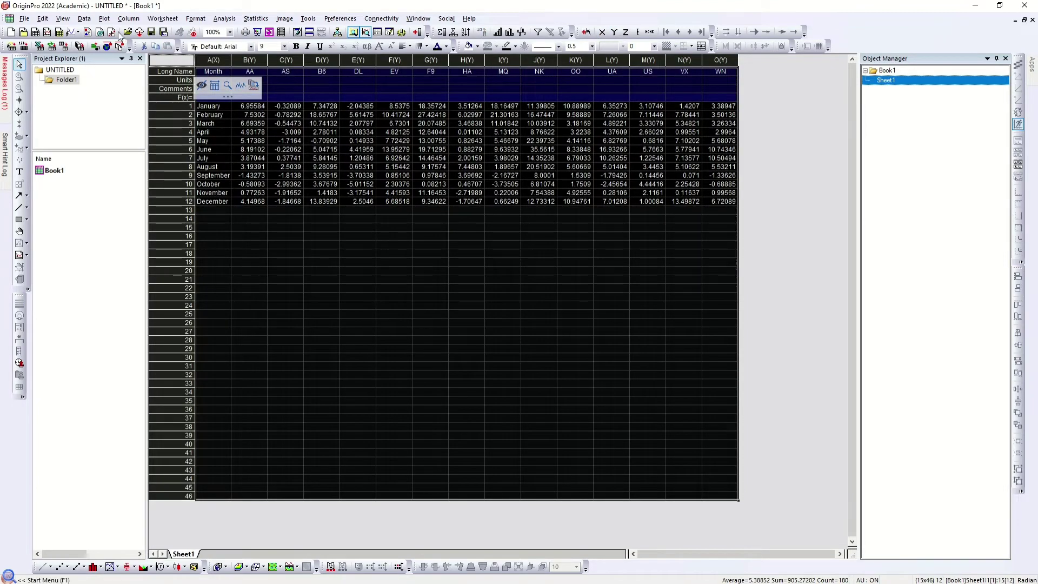
left_click(103, 19)
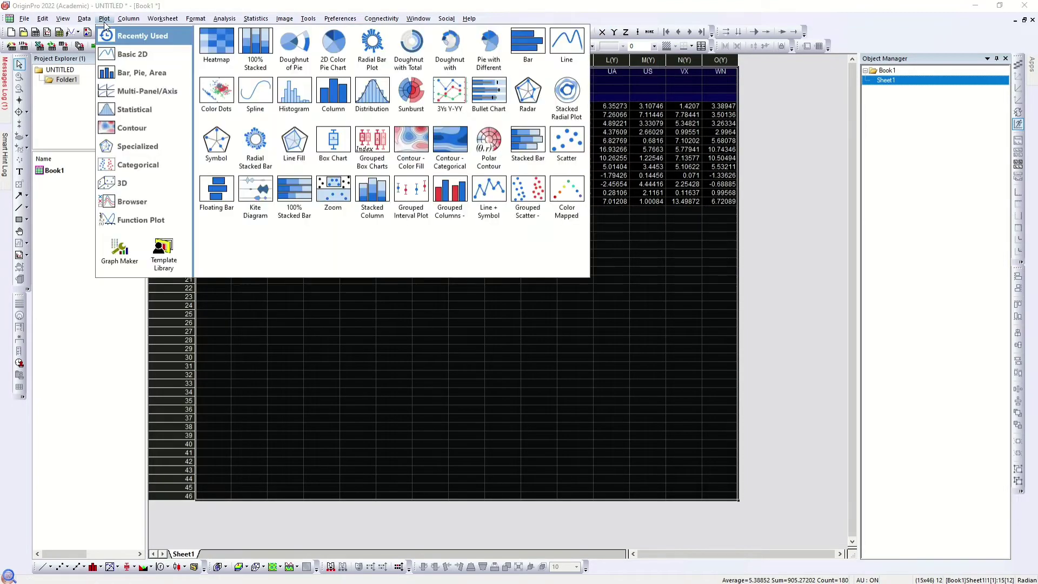
left_click(224, 43)
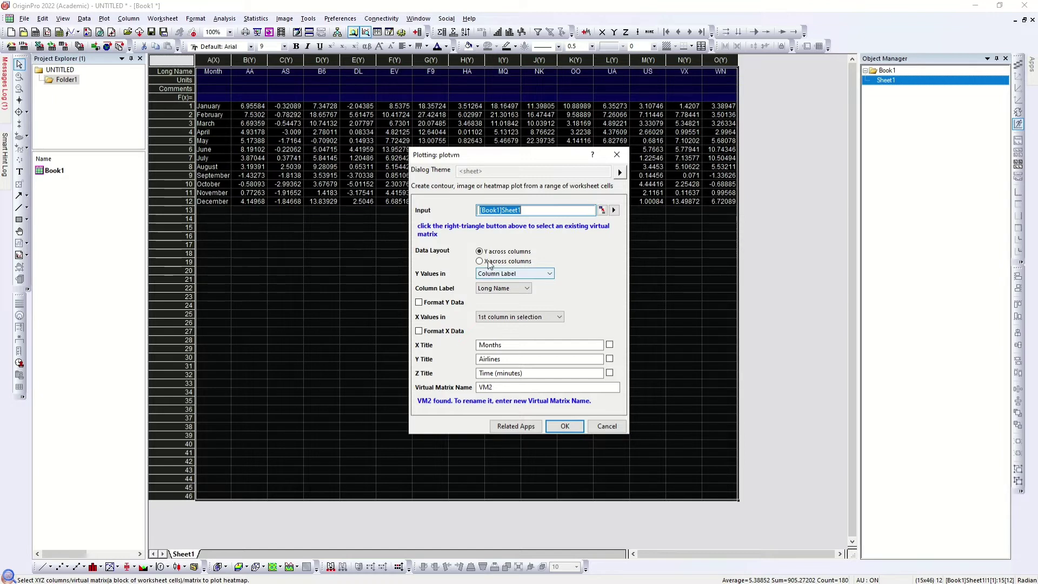
left_click(507, 264)
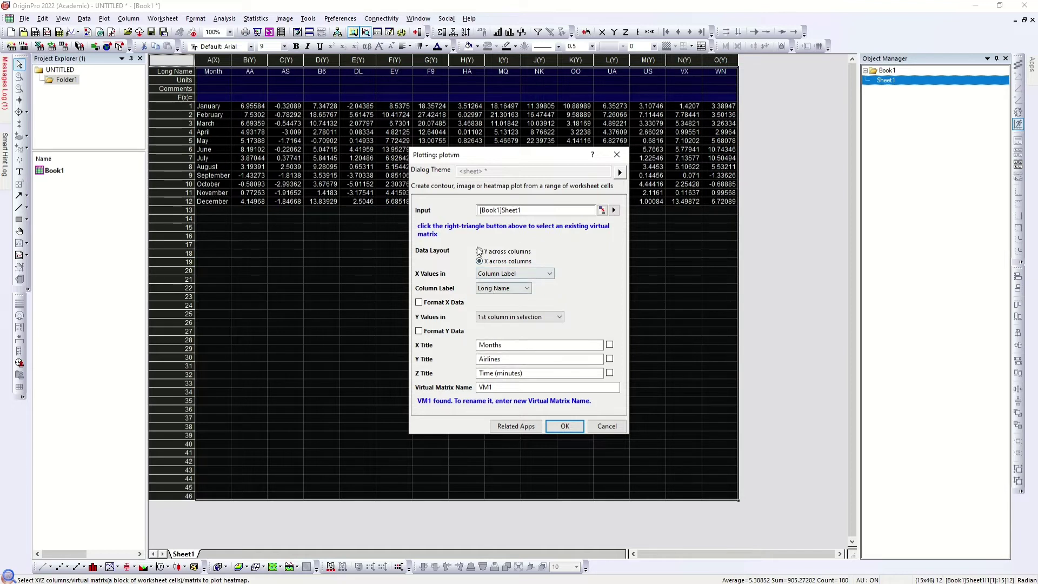
double_click(478, 345)
double_click(492, 359)
left_click_drag(532, 374, 495, 376)
left_click(561, 374)
left_click(575, 427)
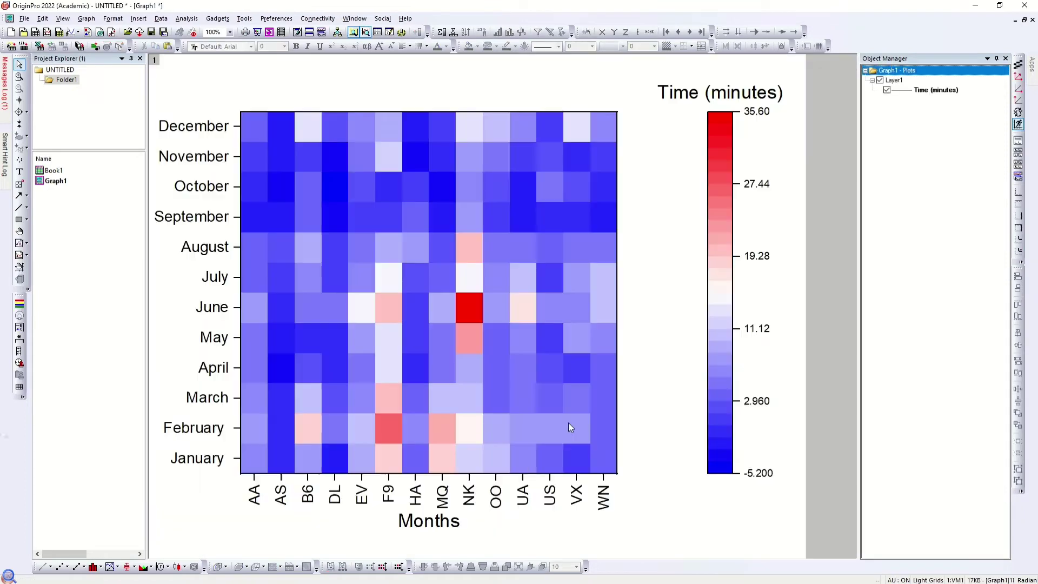
- Return to Book1 and create a second heatmap from the same data with Y across columns
mouse_move(569, 423)
double_click(82, 172)
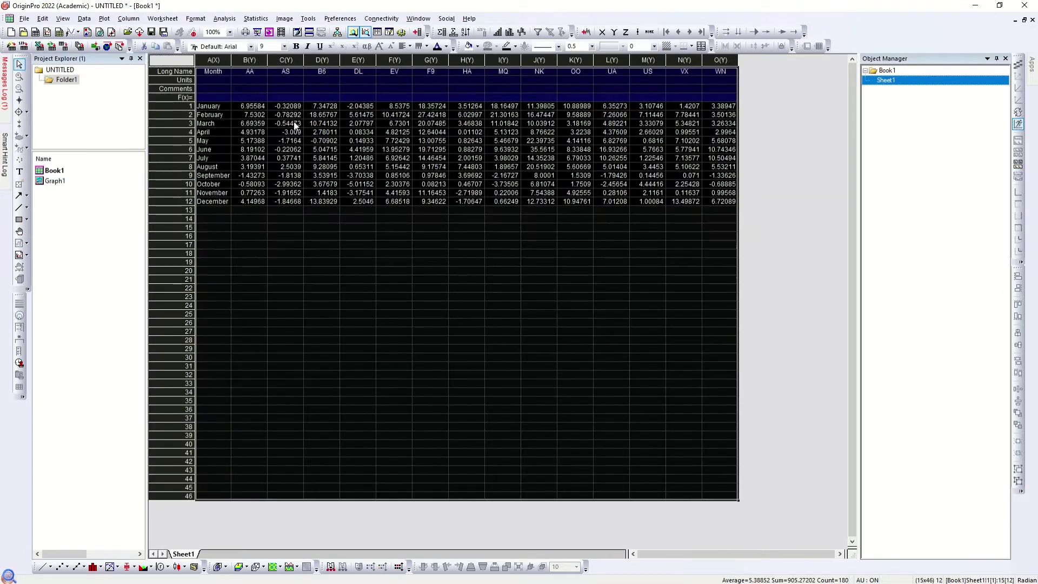
left_click(103, 19)
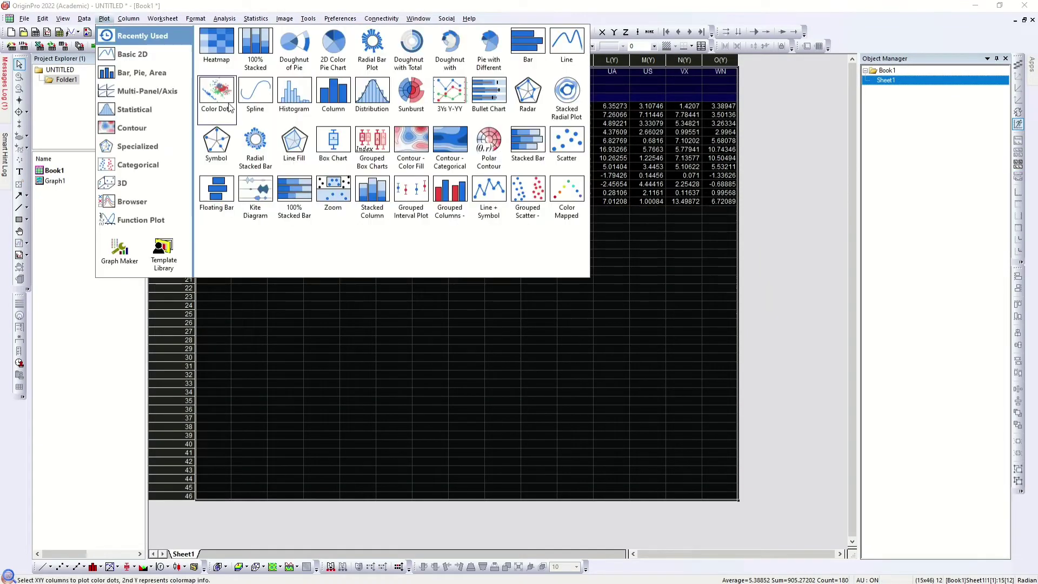
left_click(223, 45)
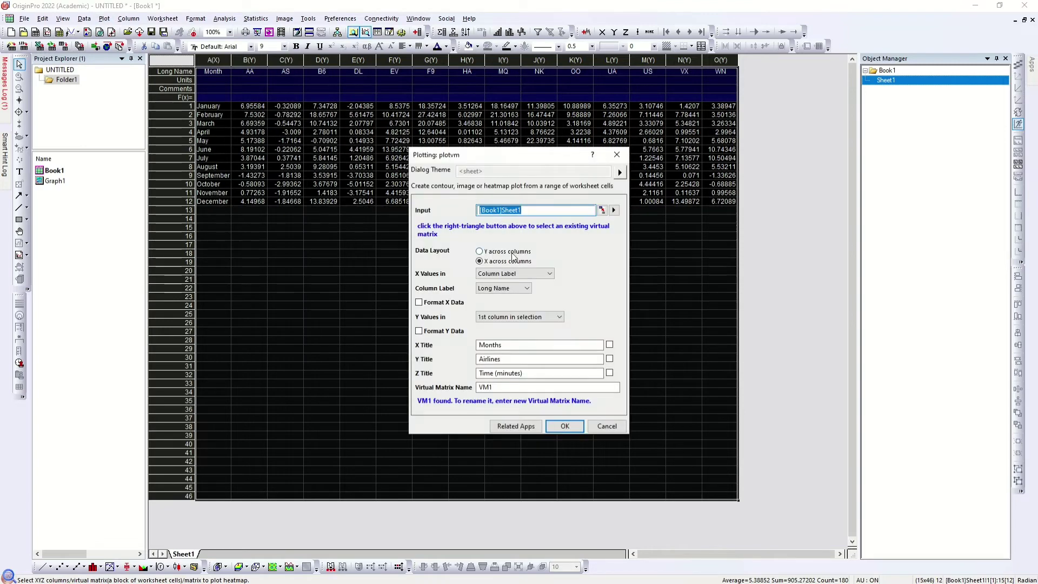
left_click(564, 427)
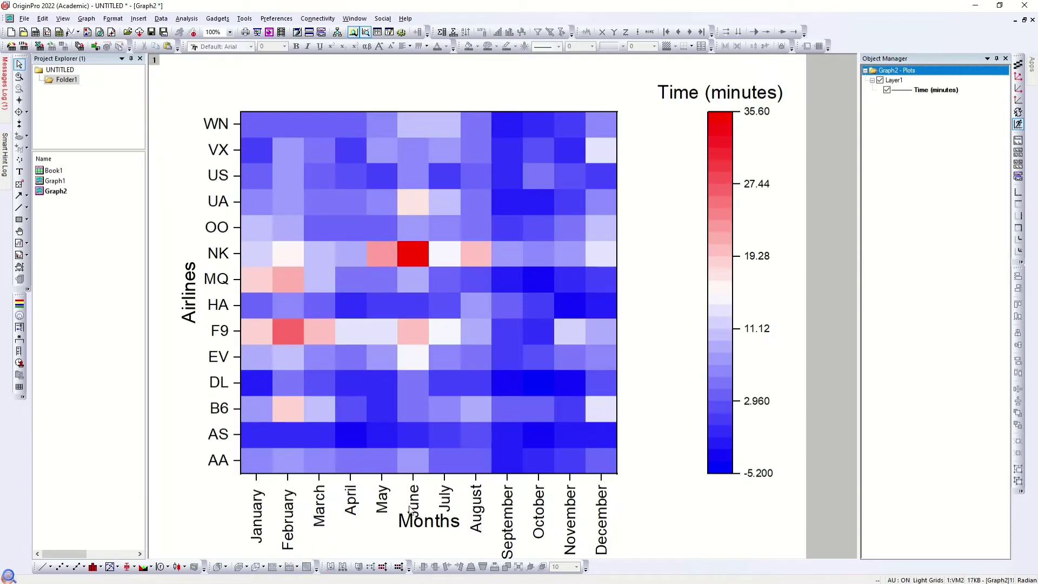
- Move the Months axis title straight down so it sits clear below the month tick labels
left_click(441, 522)
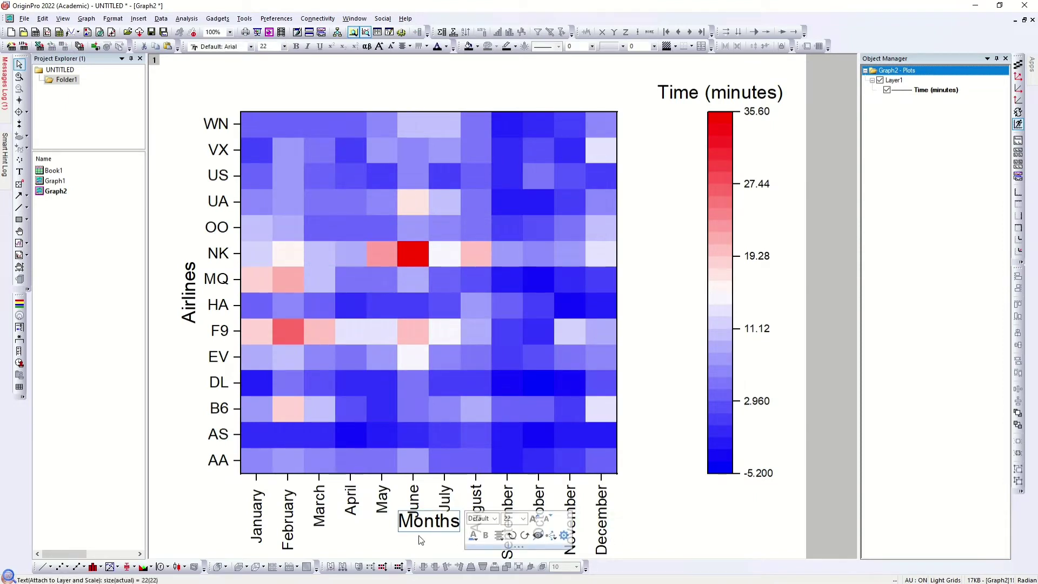
scroll(660, 512, "down", 3)
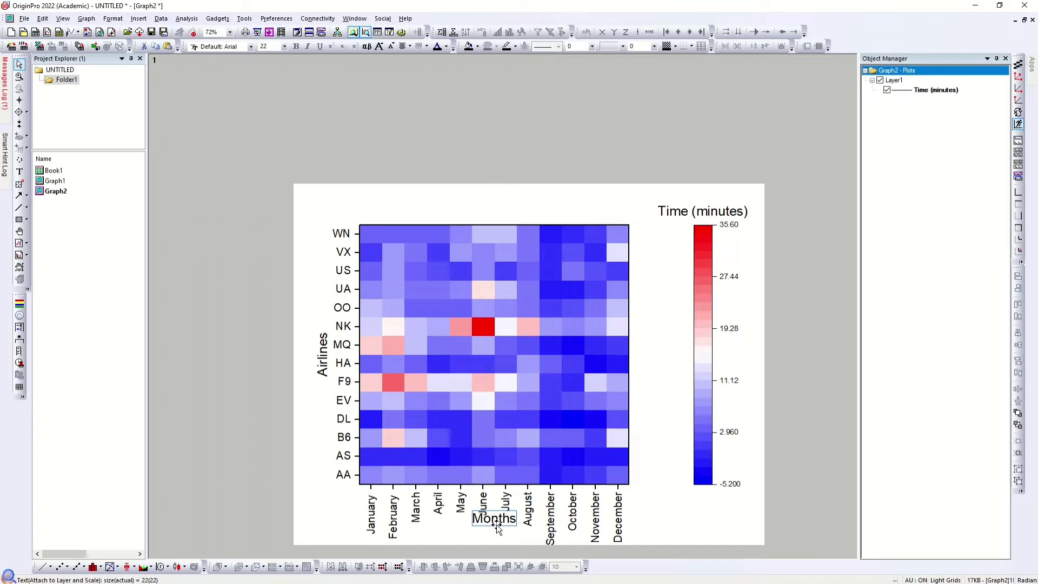
left_click_drag(501, 522, 503, 557)
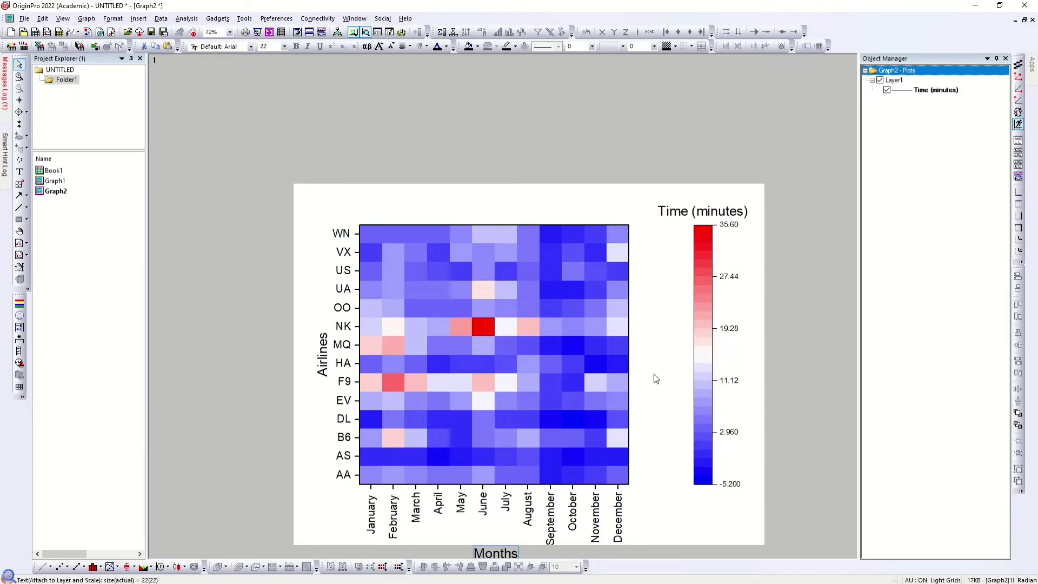
- Move the color scale inward so it sits beside the heatmap and delete its Time (minutes) title
left_click(704, 281)
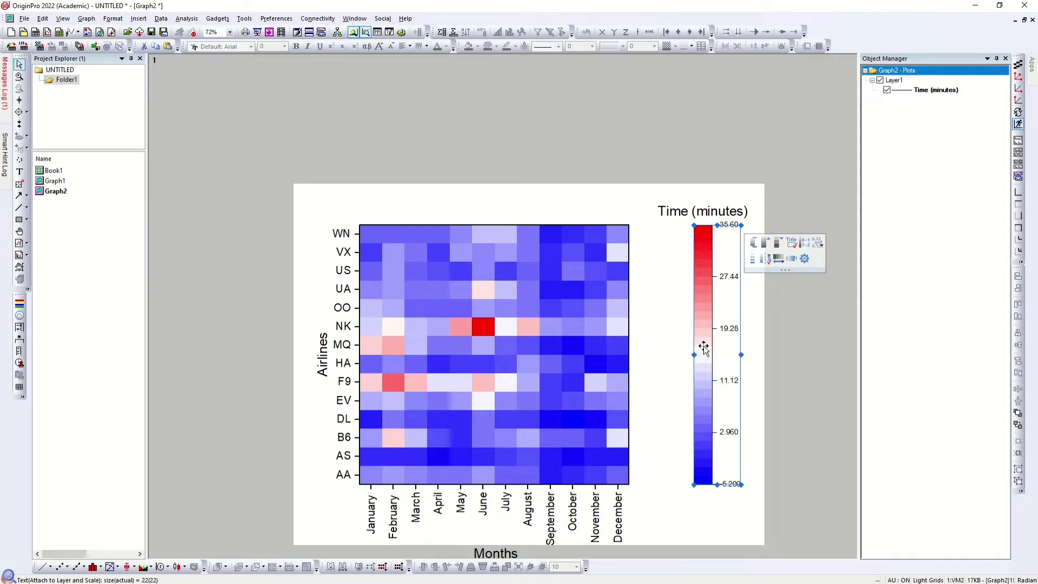
left_click_drag(706, 306, 649, 307)
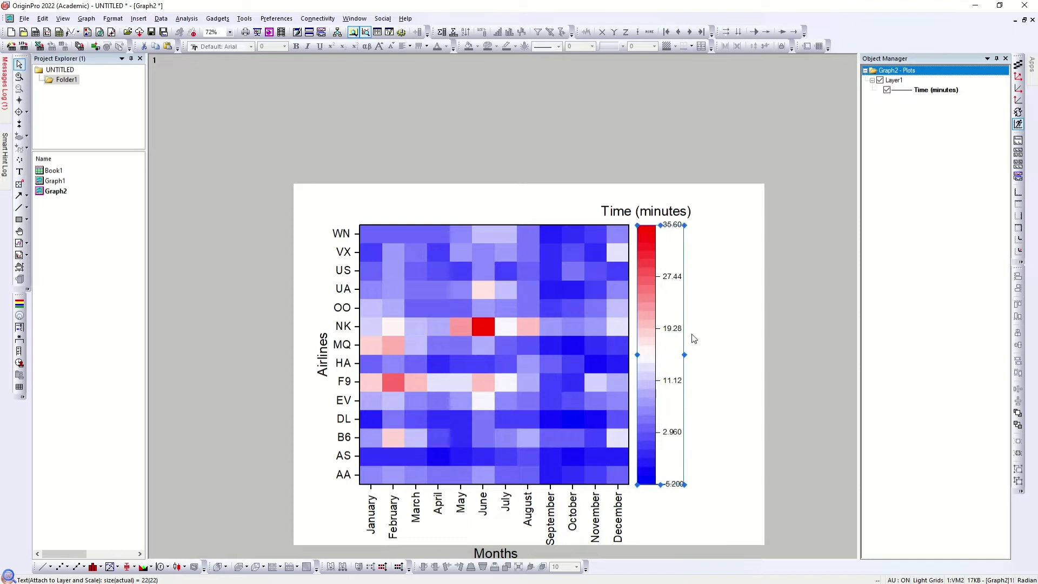
left_click(684, 217)
key("Delete")
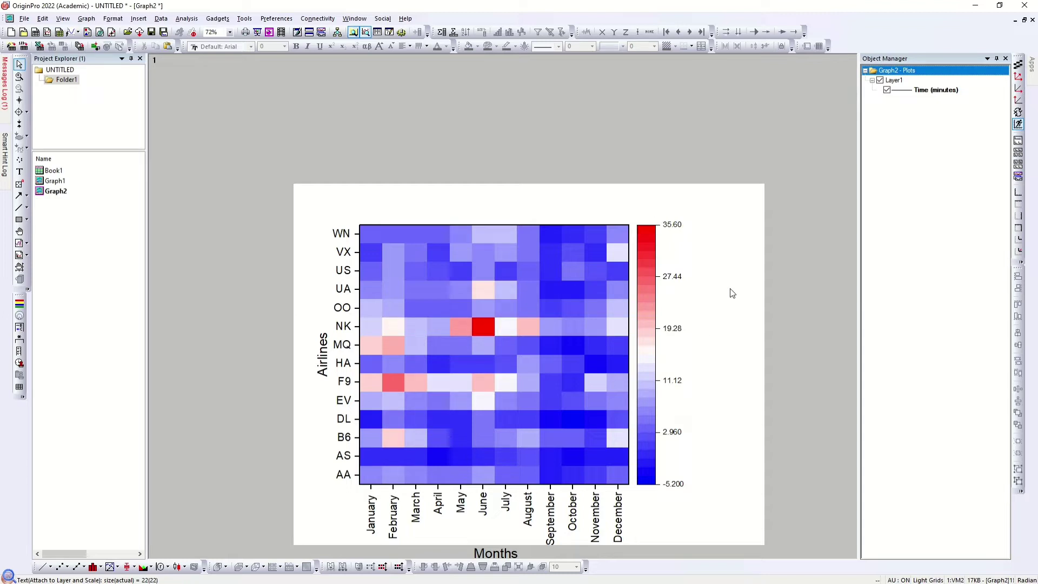
- Fit the Graph2 page to its layers with a border width of 2, adjusting height and width
right_click(731, 249)
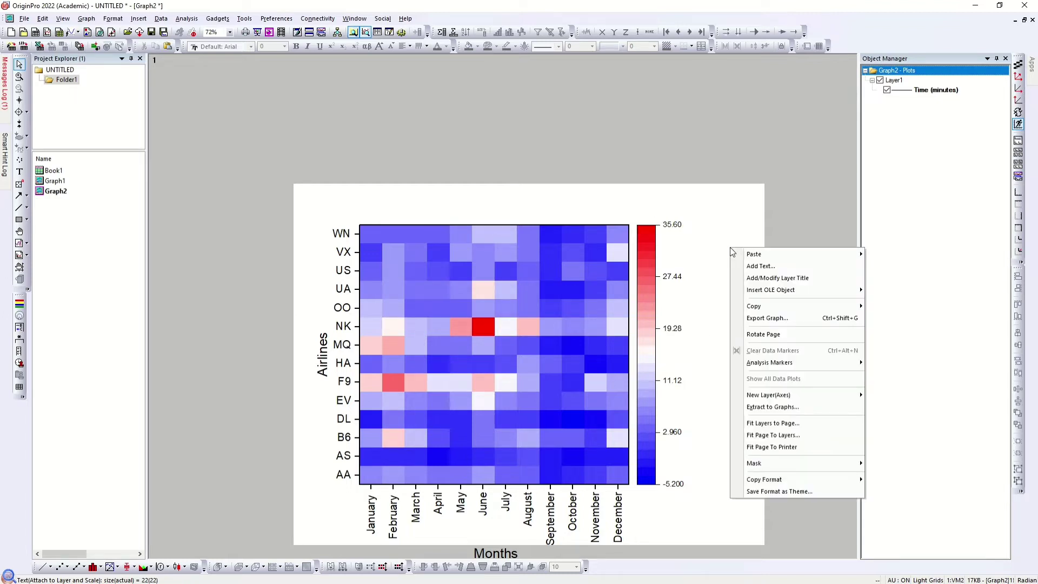
left_click(773, 435)
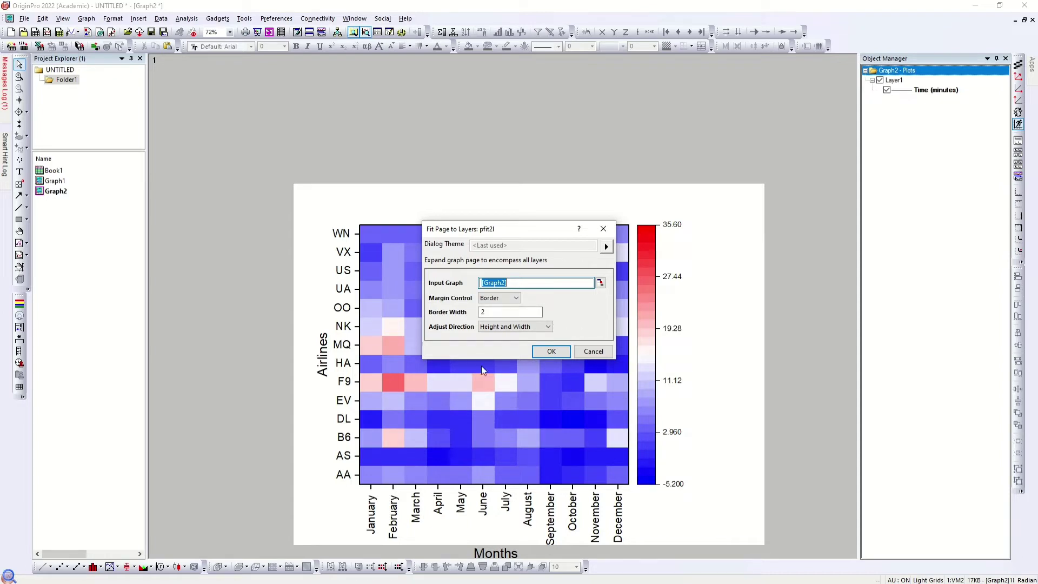
left_click(558, 356)
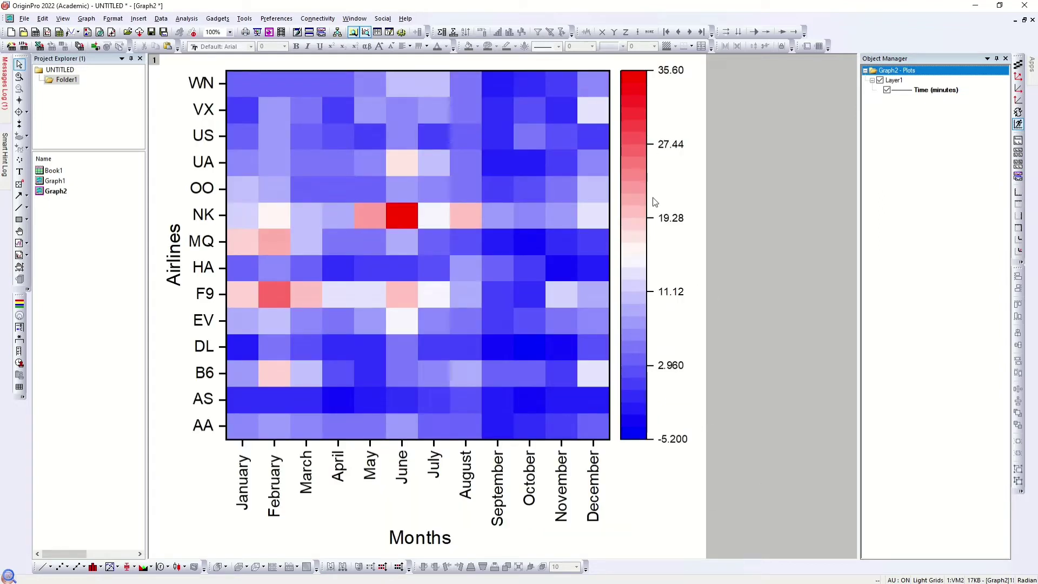
scroll(653, 198, "down", 2)
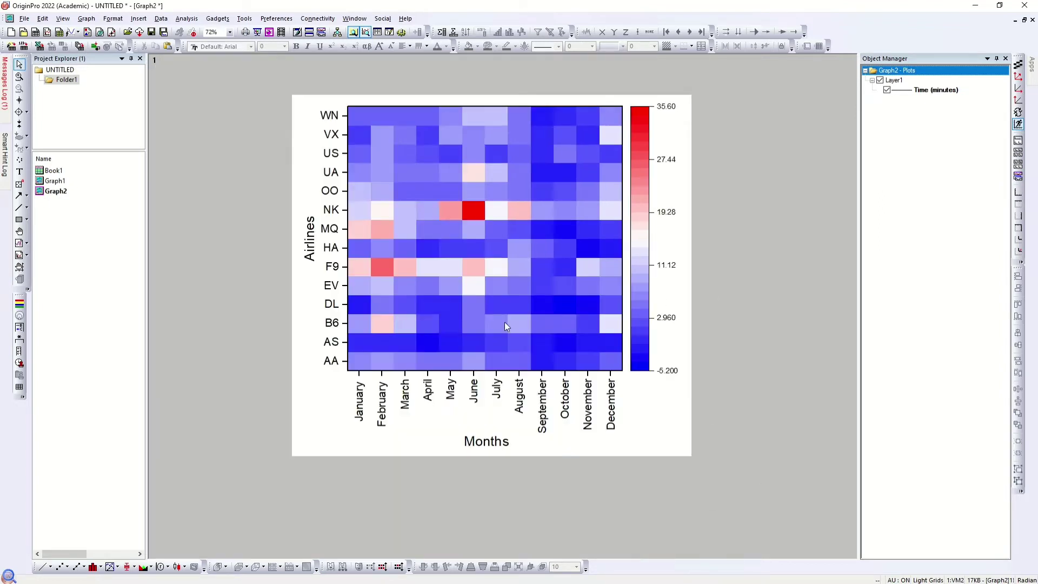
- Stretch the heatmap layer taller at both its upper and lower edges, and refit the page to it with a border width of 2
mouse_move(572, 274)
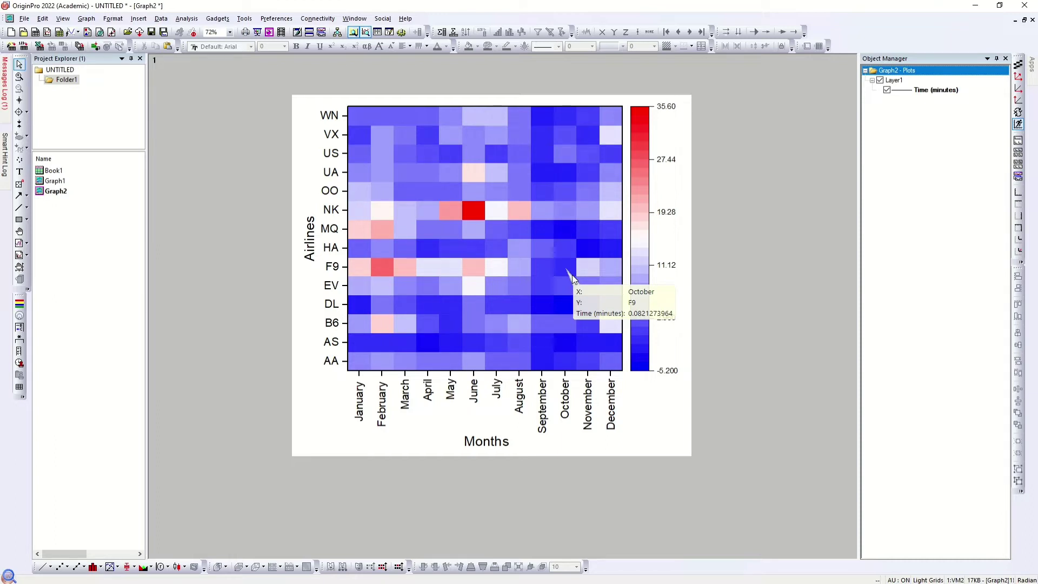
left_click(572, 274)
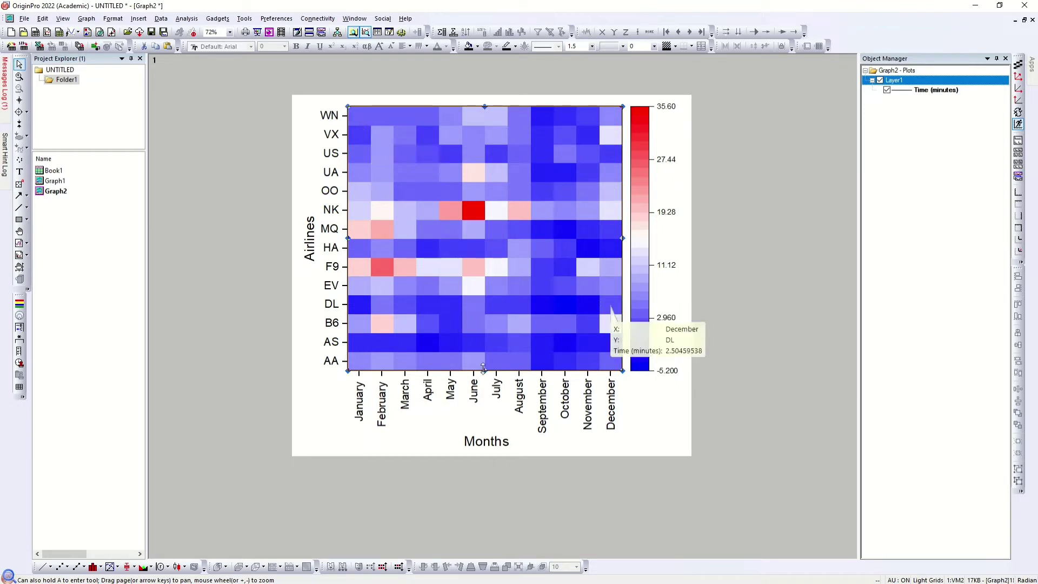
left_click_drag(484, 371, 491, 491)
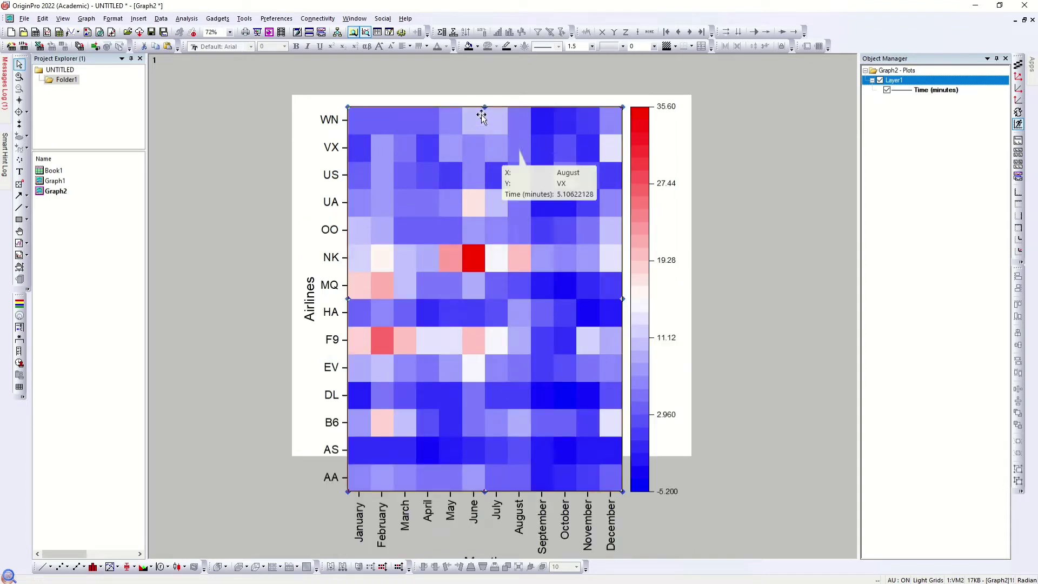
left_click_drag(485, 108, 485, 83)
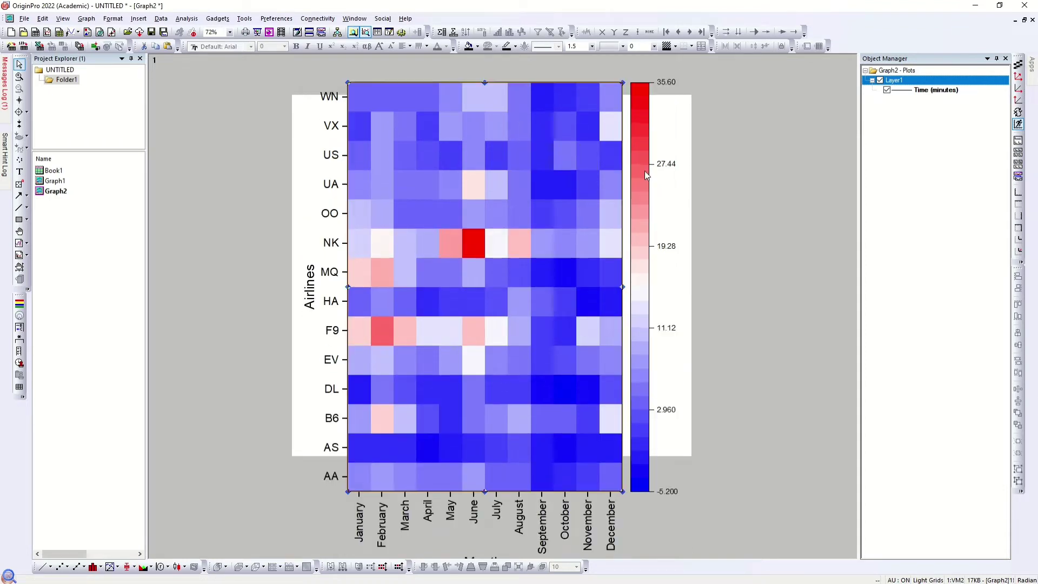
left_click(687, 267)
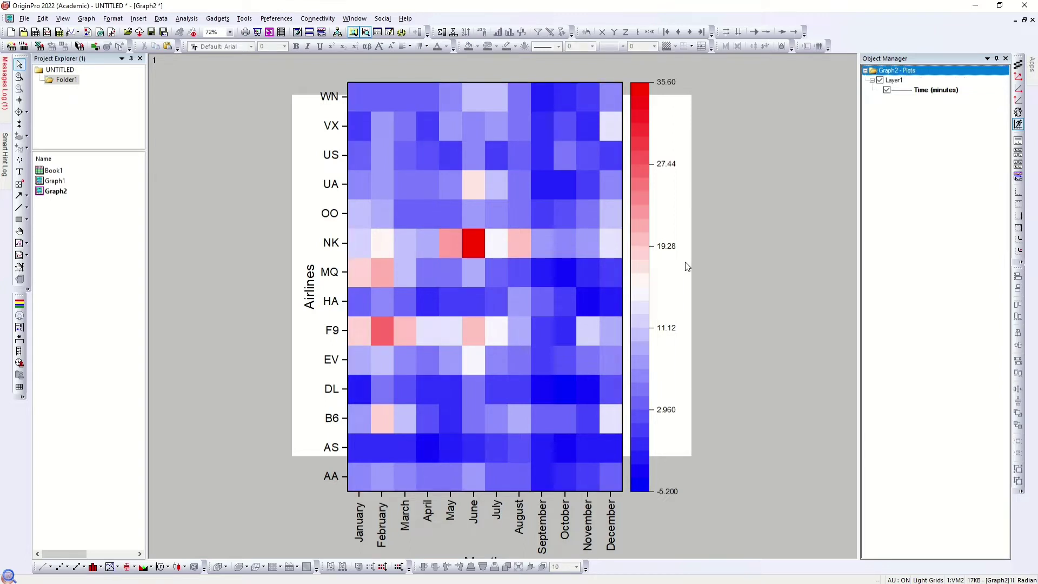
right_click(687, 267)
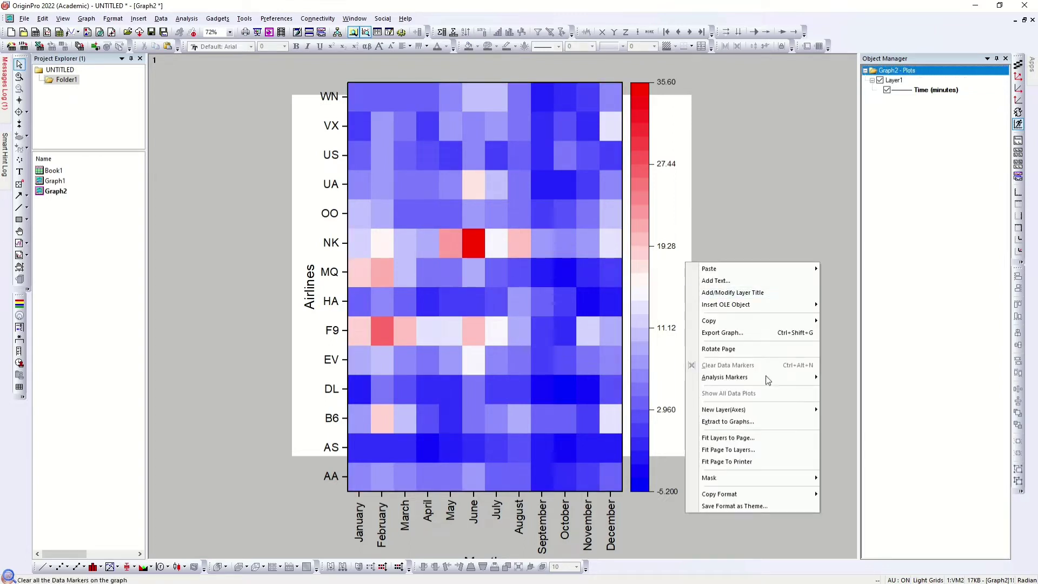
left_click(764, 452)
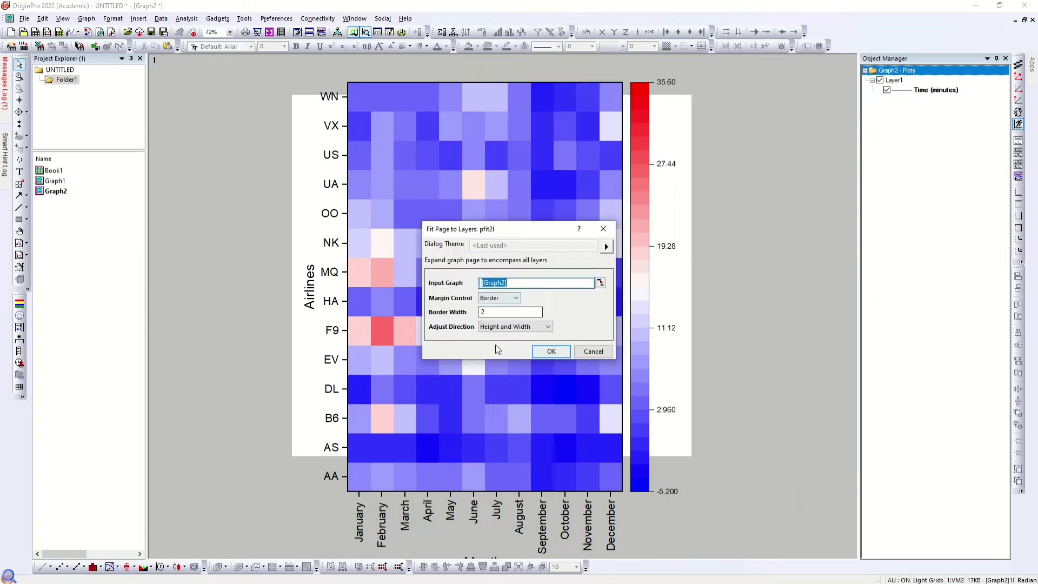
left_click(549, 350)
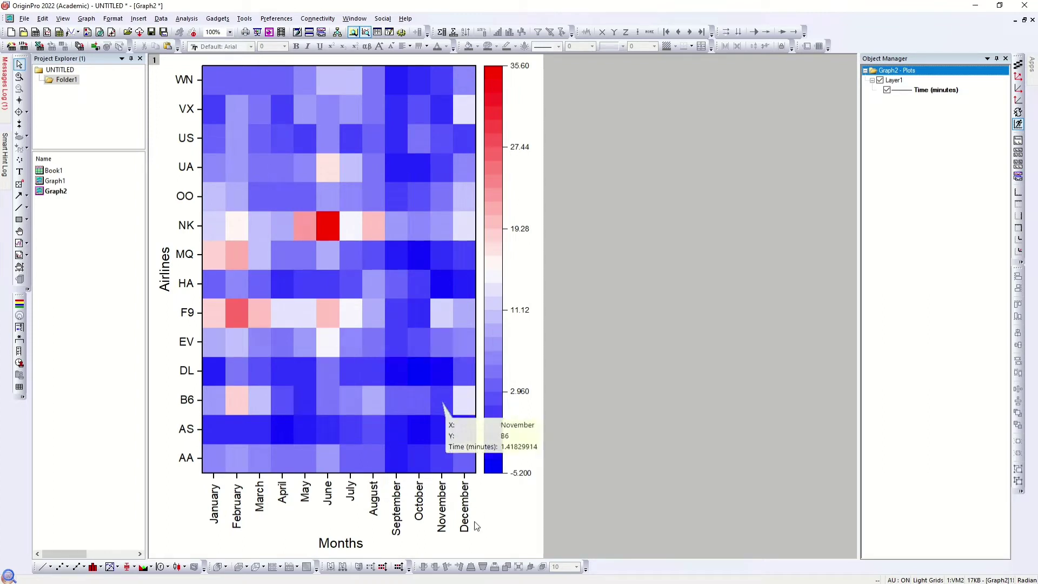
- Rotate the month tick labels to a diagonal slant and refit the page to the layers with a border width of 2
left_click(216, 505)
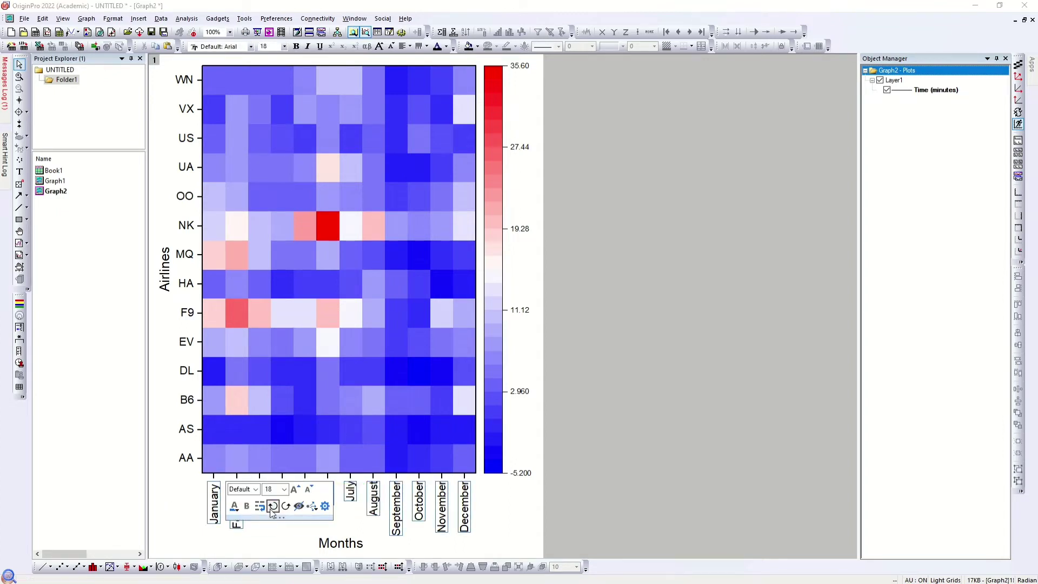
left_click(272, 509)
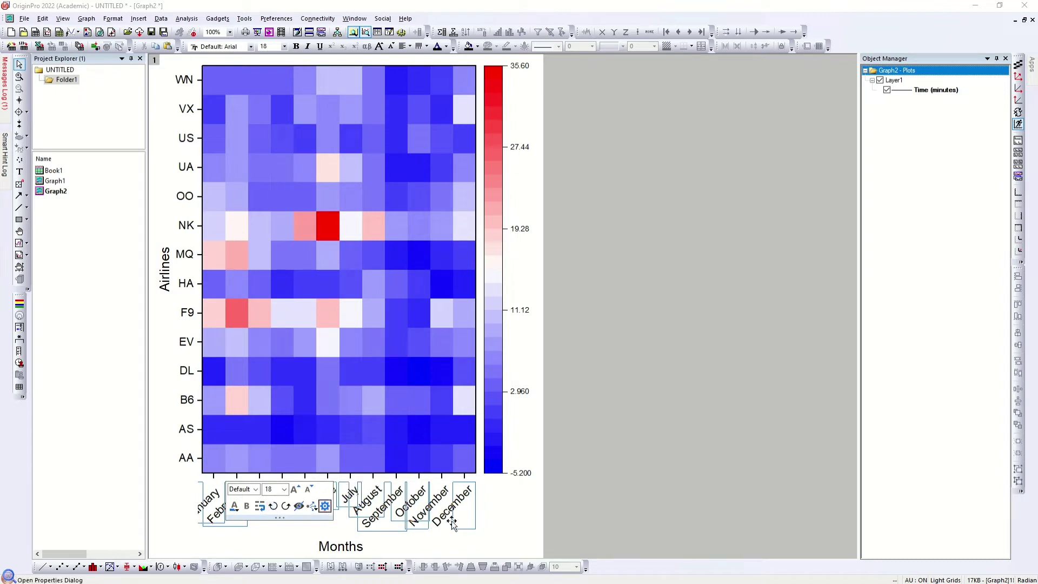
left_click(490, 511)
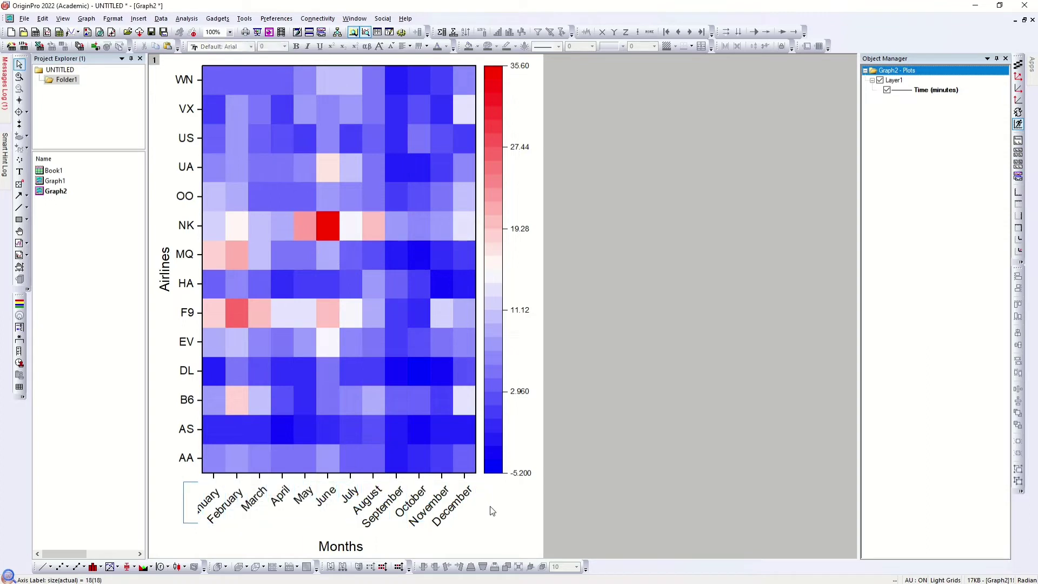
right_click(492, 511)
left_click(544, 442)
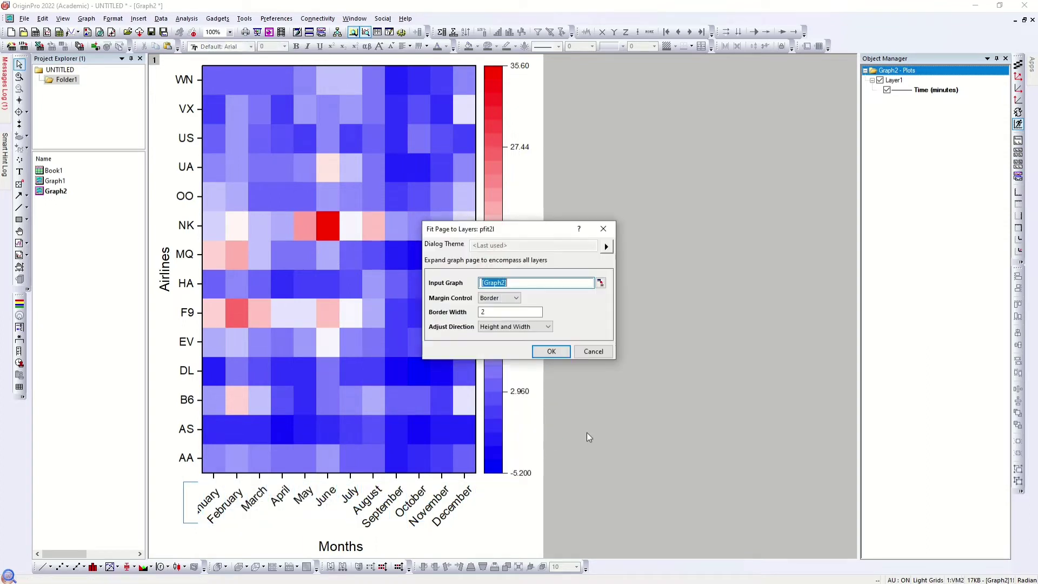
left_click(551, 351)
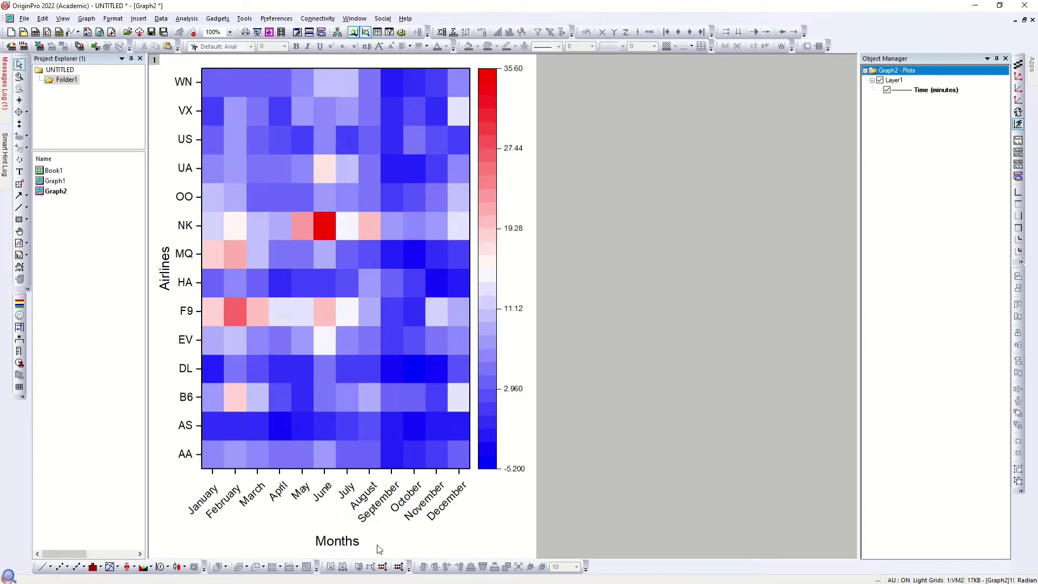
- Delete the Months axis title and refit the page to the remaining layer contents
left_click(356, 544)
key("Delete")
right_click(467, 542)
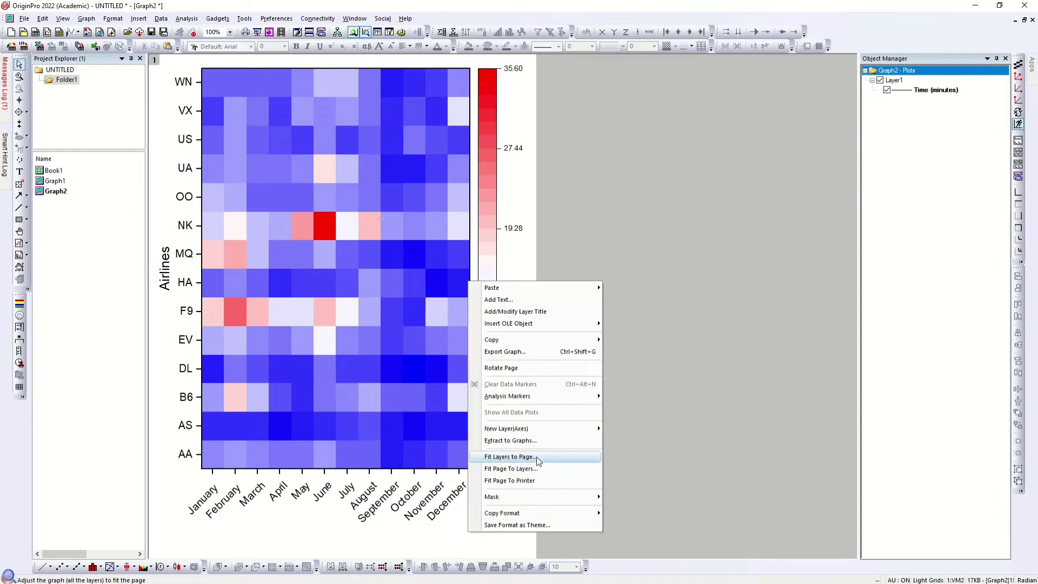
left_click(650, 489)
key("Return")
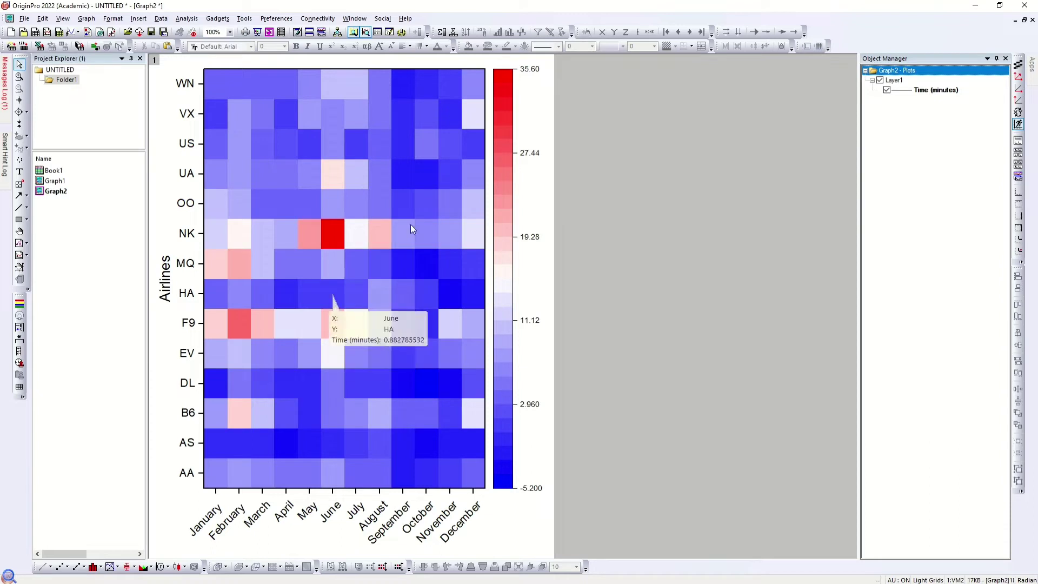
- Reduce the color scale's major levels to one, giving a coarse set of color bands
mouse_move(418, 198)
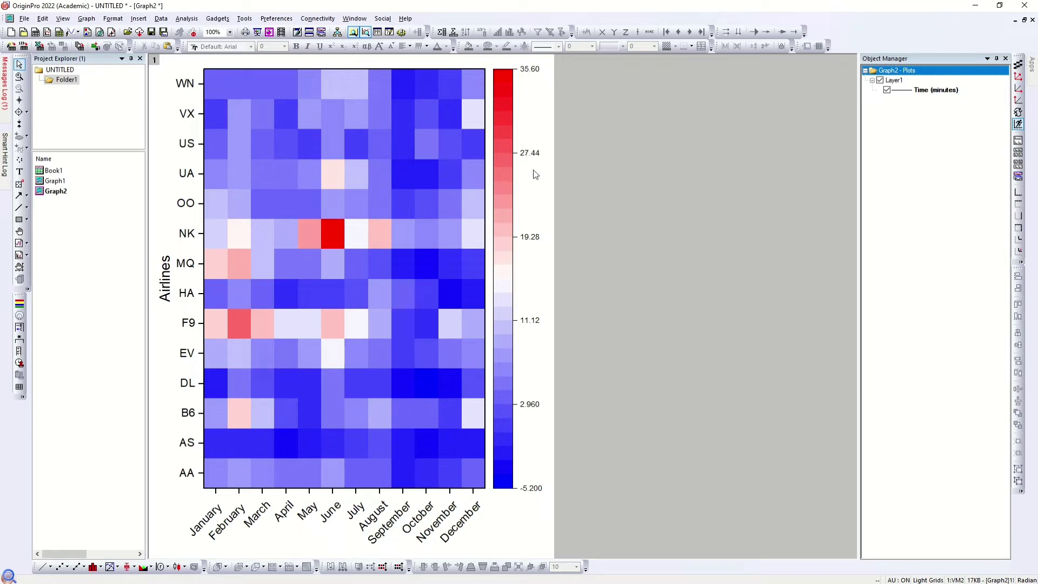
left_click(509, 111)
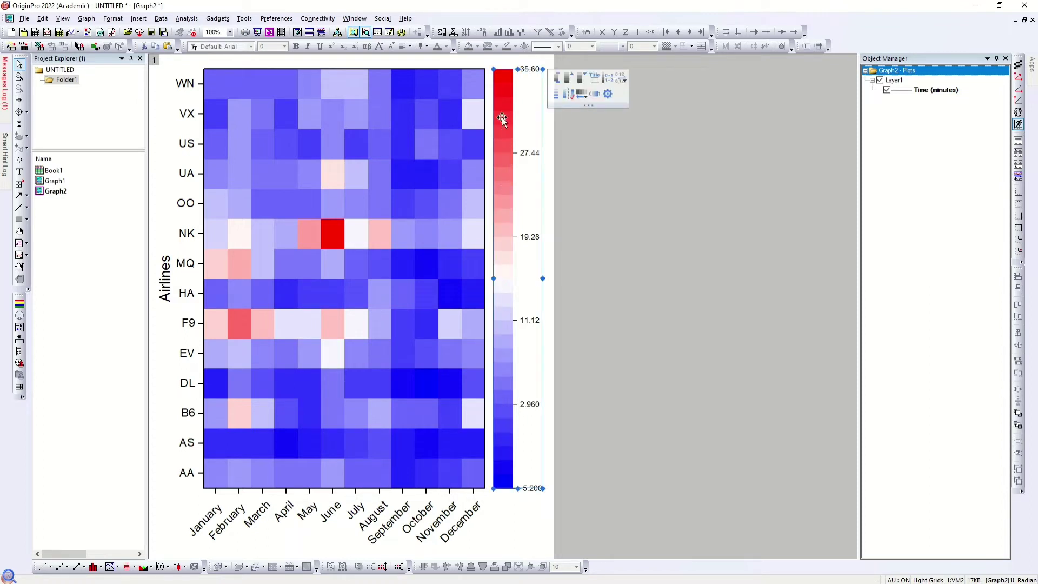
left_click(581, 81)
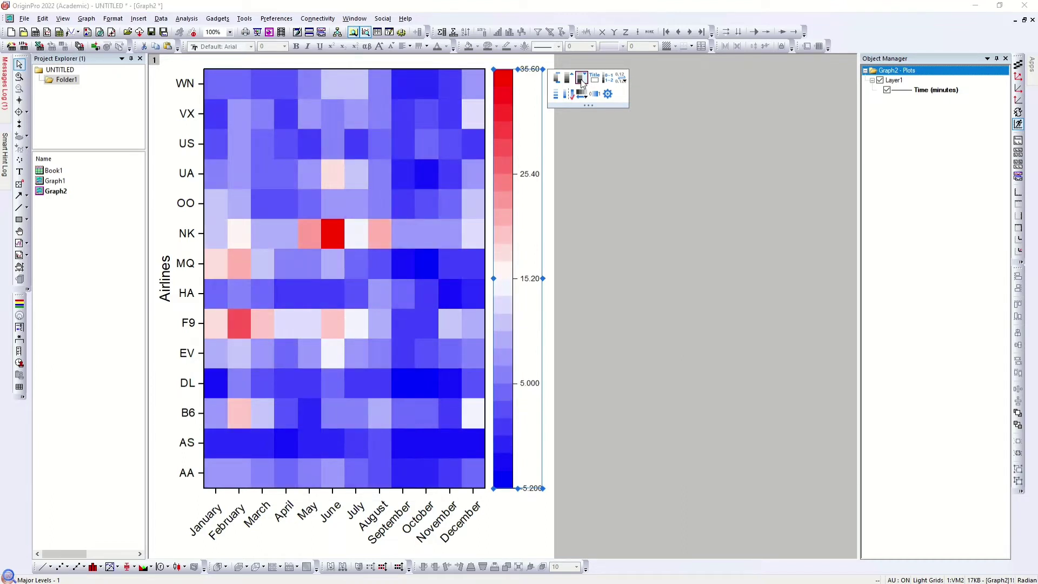
left_click(581, 81)
left_click(581, 81)
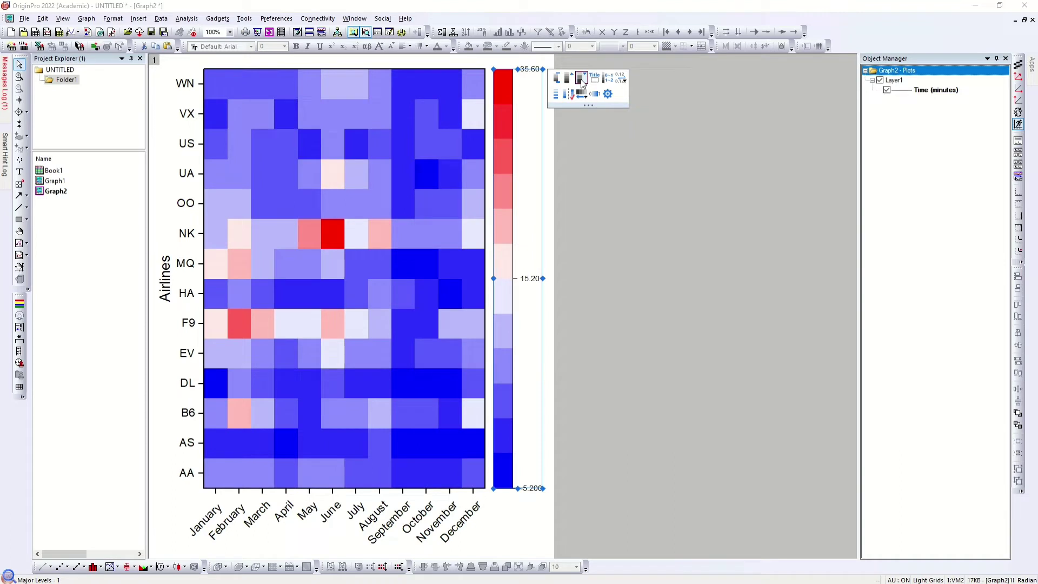
left_click(581, 81)
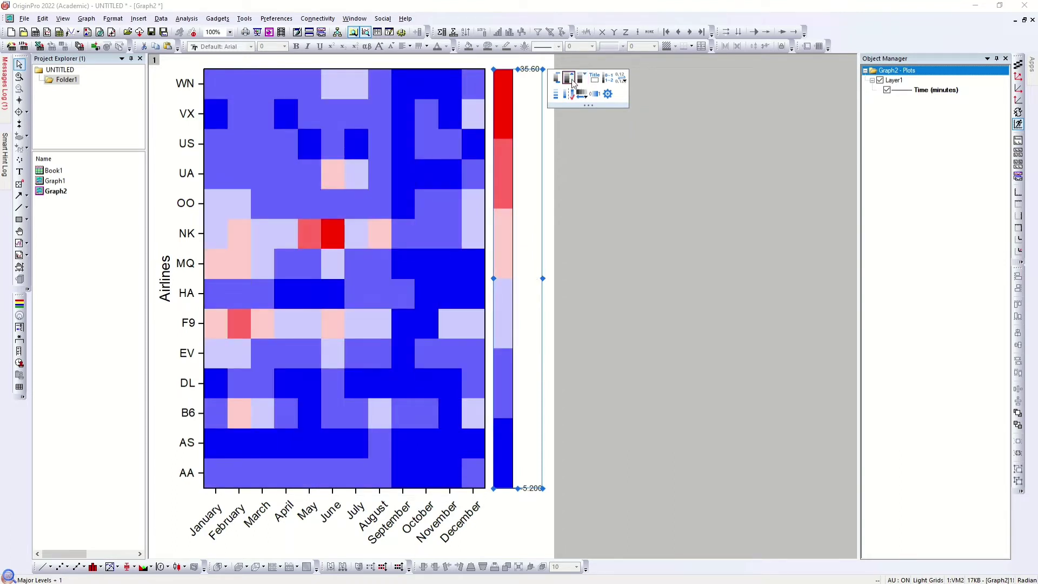
- Increase the color scale's major levels to eight, so that it is labelled in 5.1-minute intervals
left_click(569, 81)
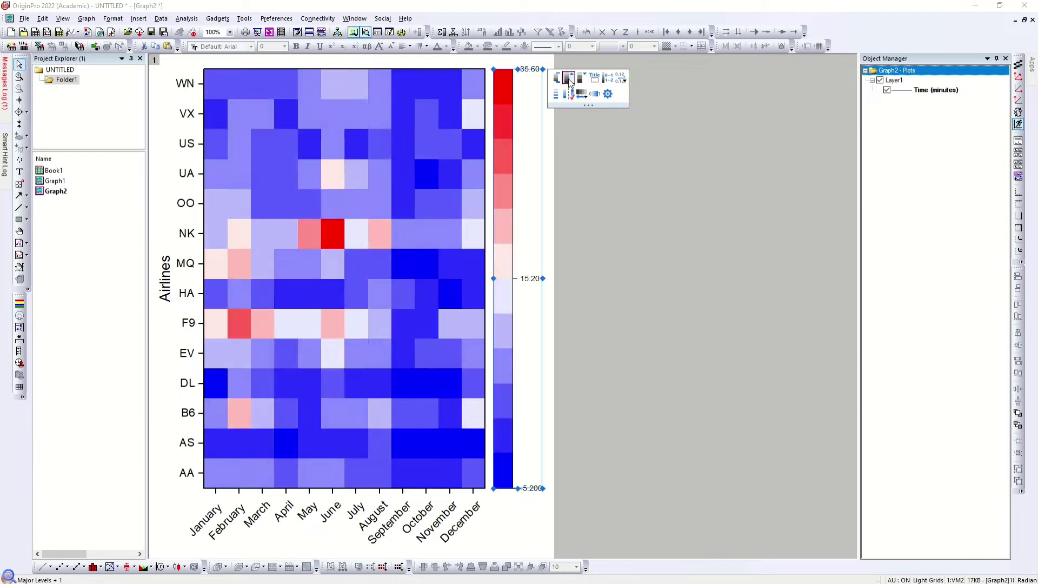
left_click(569, 82)
left_click(569, 81)
left_click(569, 81)
left_click(568, 81)
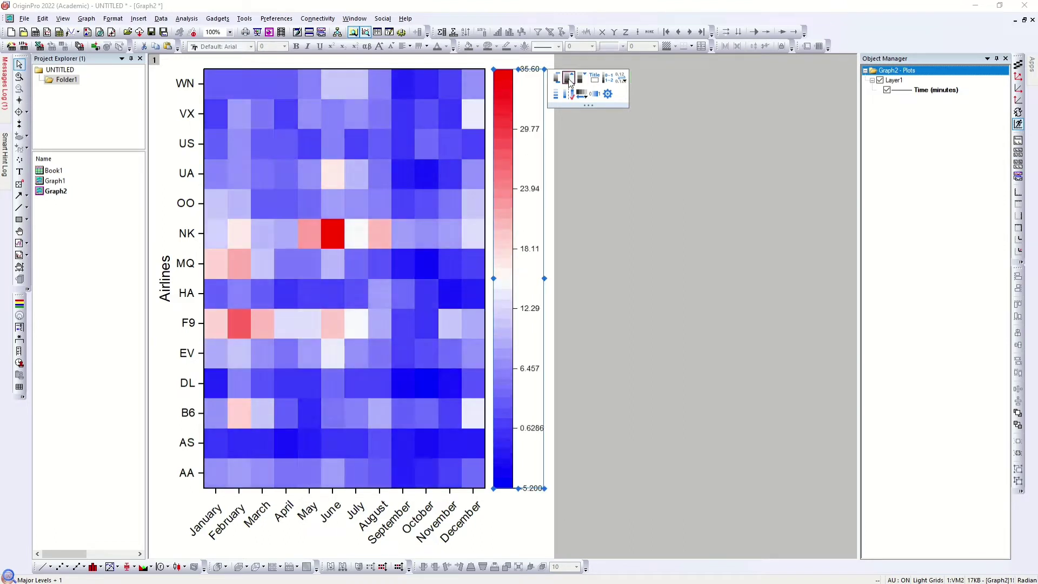
left_click(569, 82)
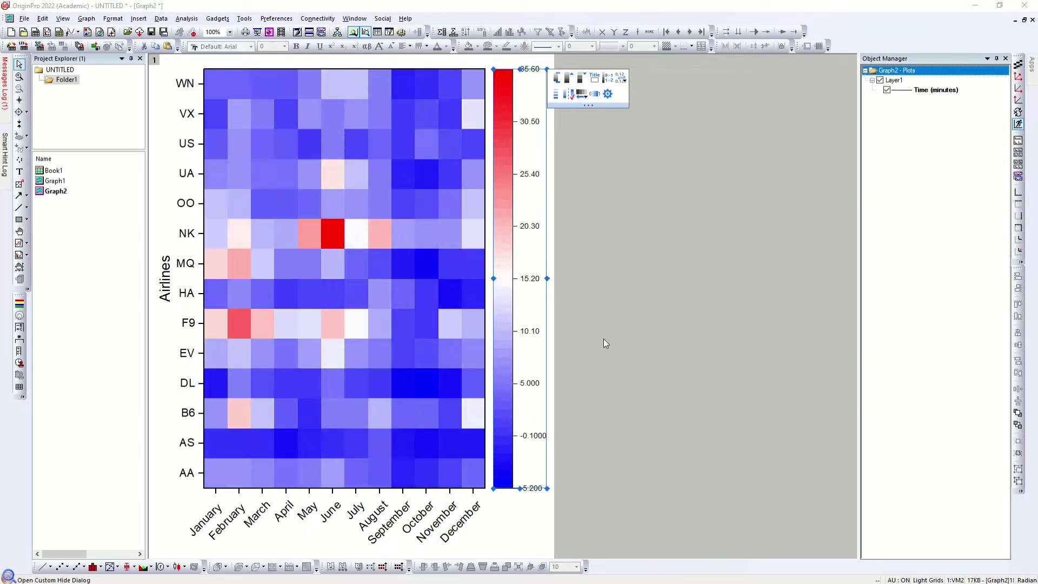
left_click(627, 386)
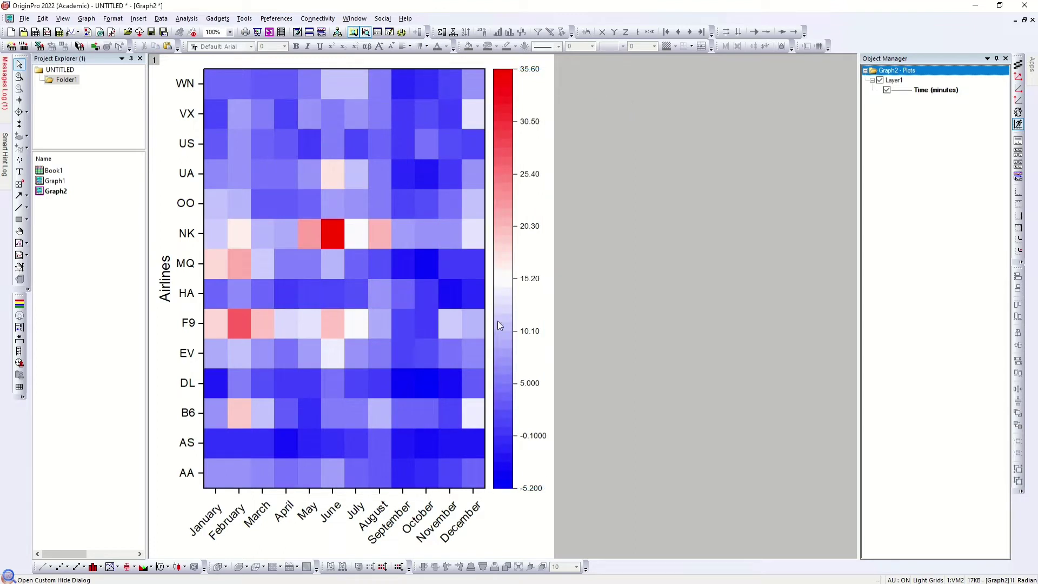
- Change the font of the airline tick labels and the Airlines axis title to Calibri
left_click(195, 187)
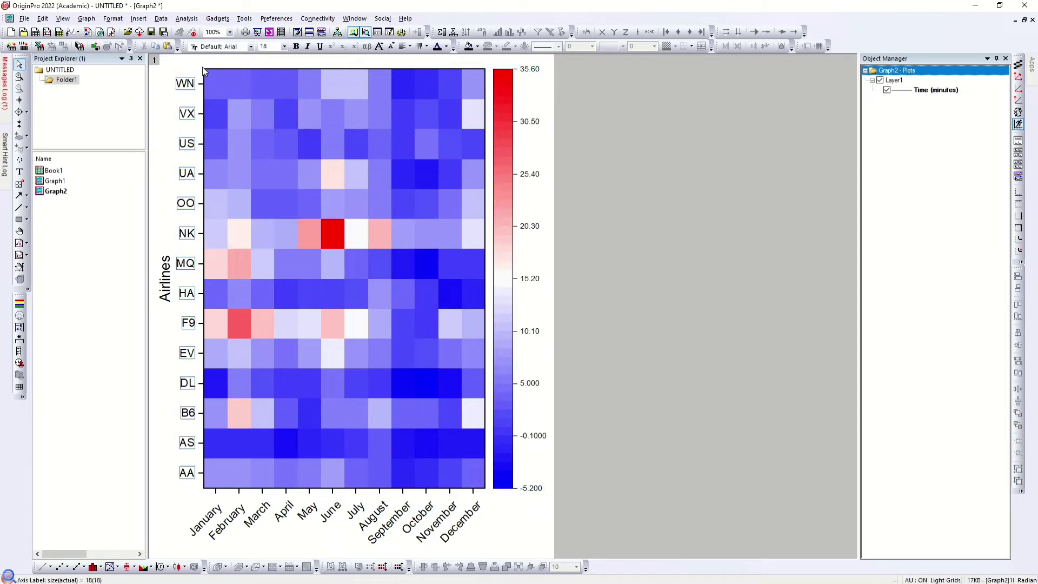
left_click(252, 47)
left_click(240, 72)
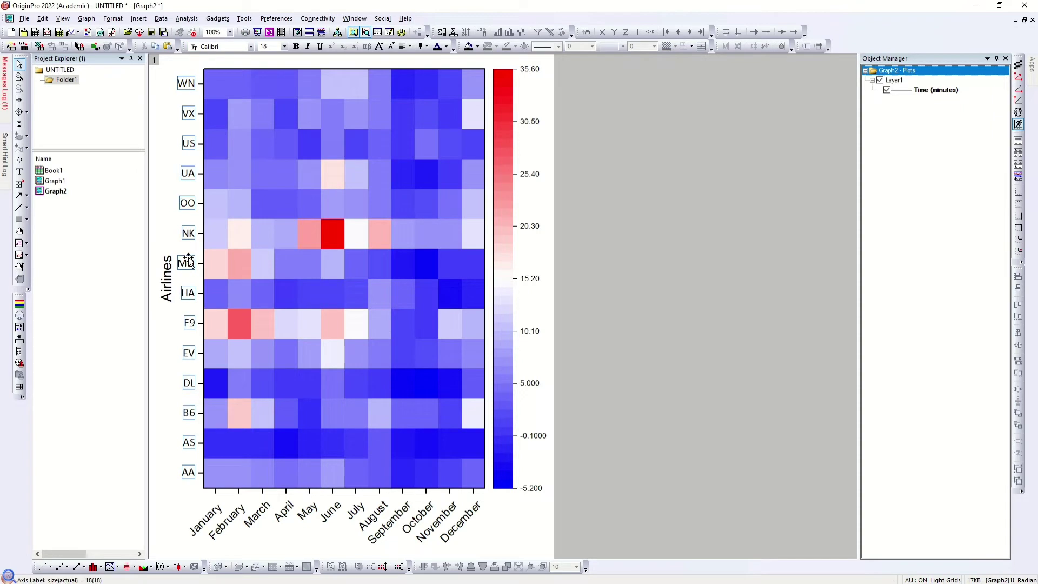
left_click(168, 273)
left_click(251, 47)
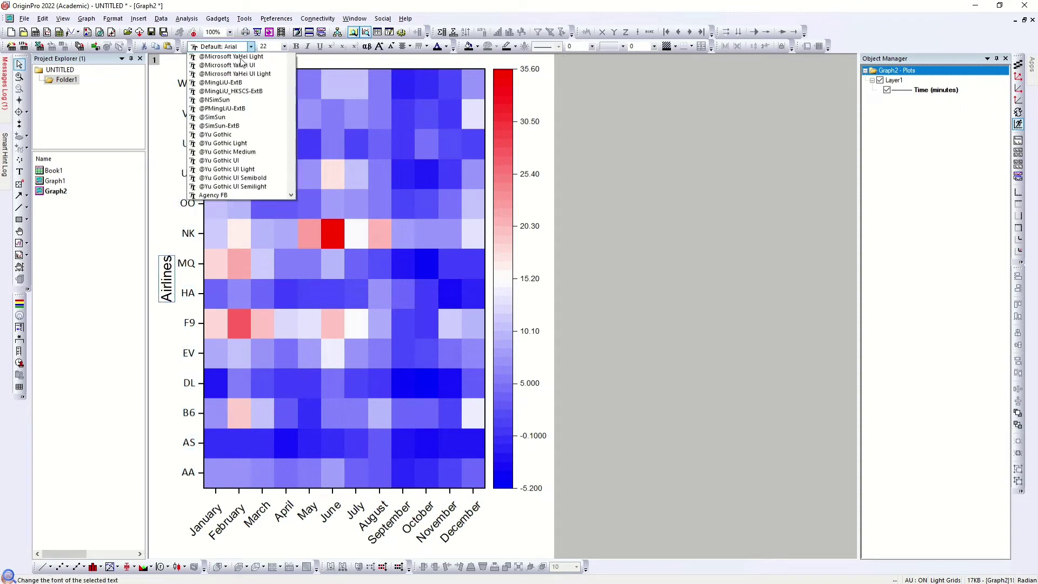
left_click(238, 69)
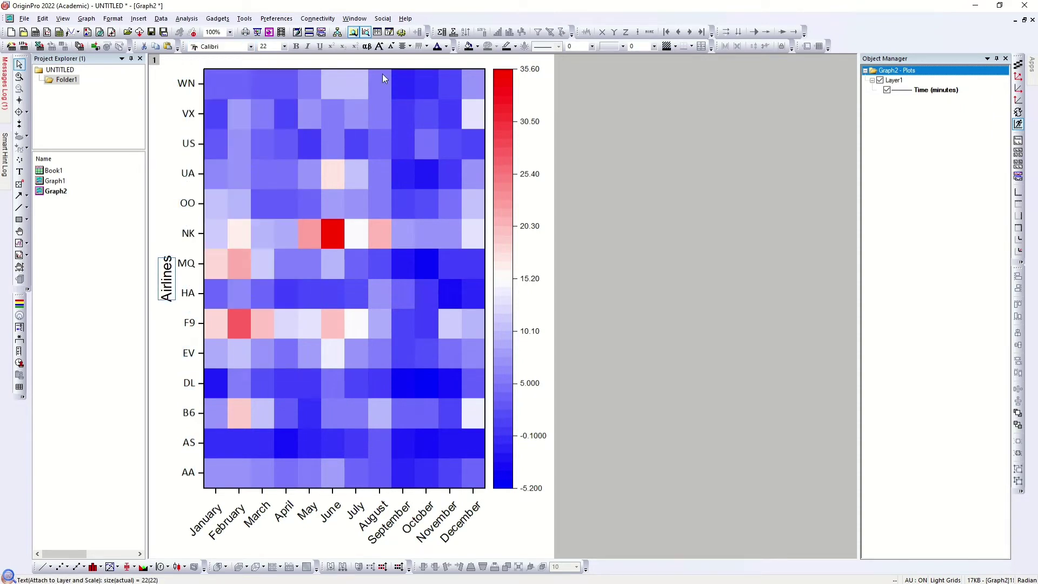
- Change the font of the month tick labels to Calibri and fit the page to the layers
left_click(418, 522)
left_click(250, 47)
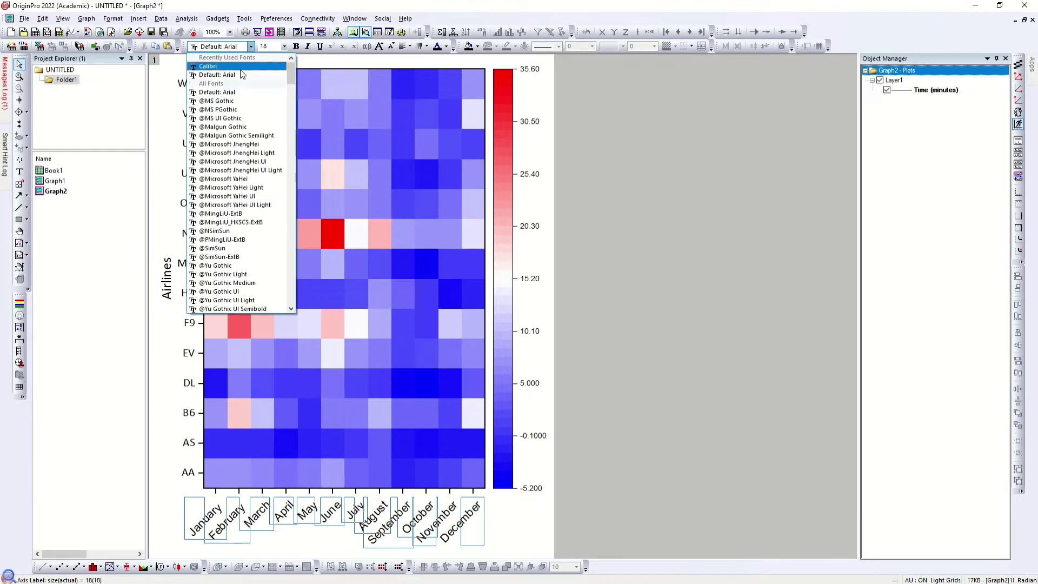
left_click(238, 66)
left_click(519, 523)
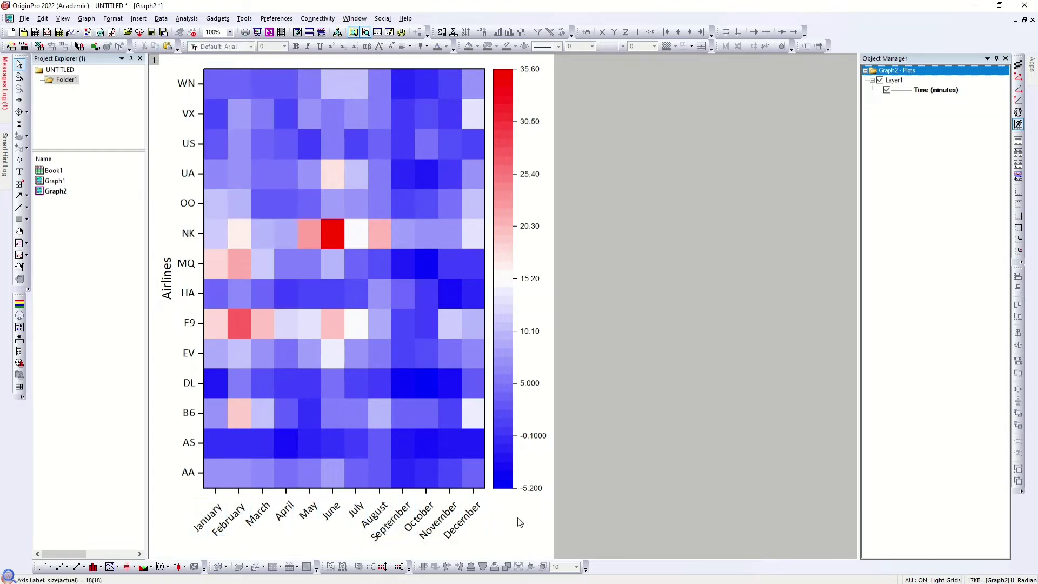
right_click(518, 527)
left_click(568, 454)
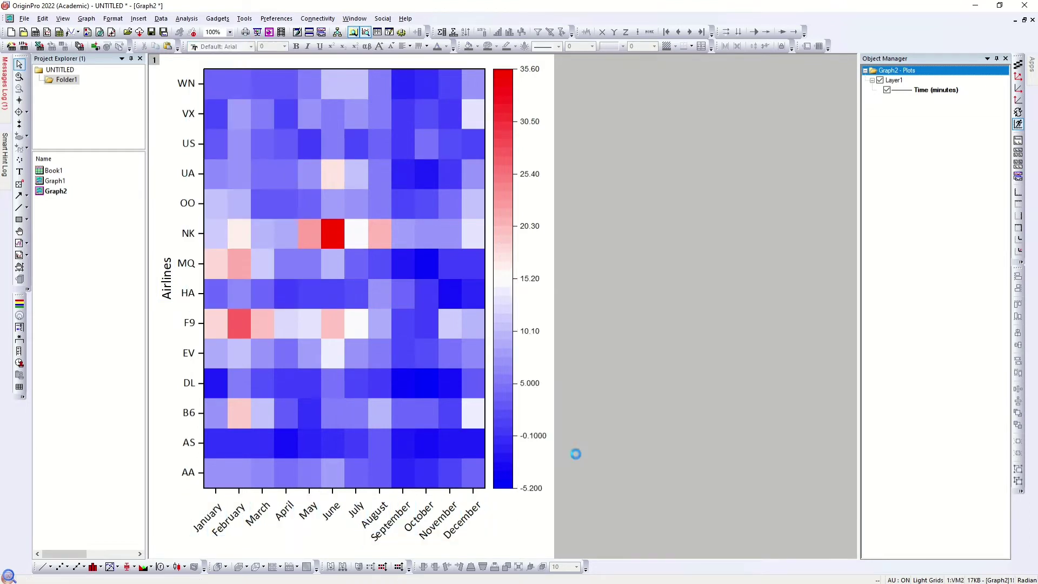
key("Return")
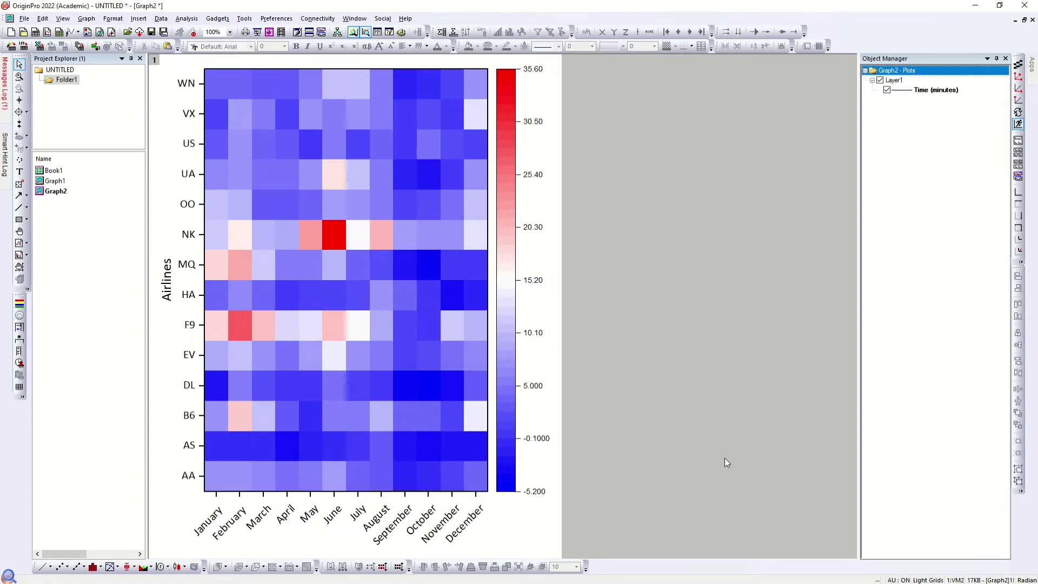
- Set the font size of both the airline and the month tick labels to 20
left_click(187, 86)
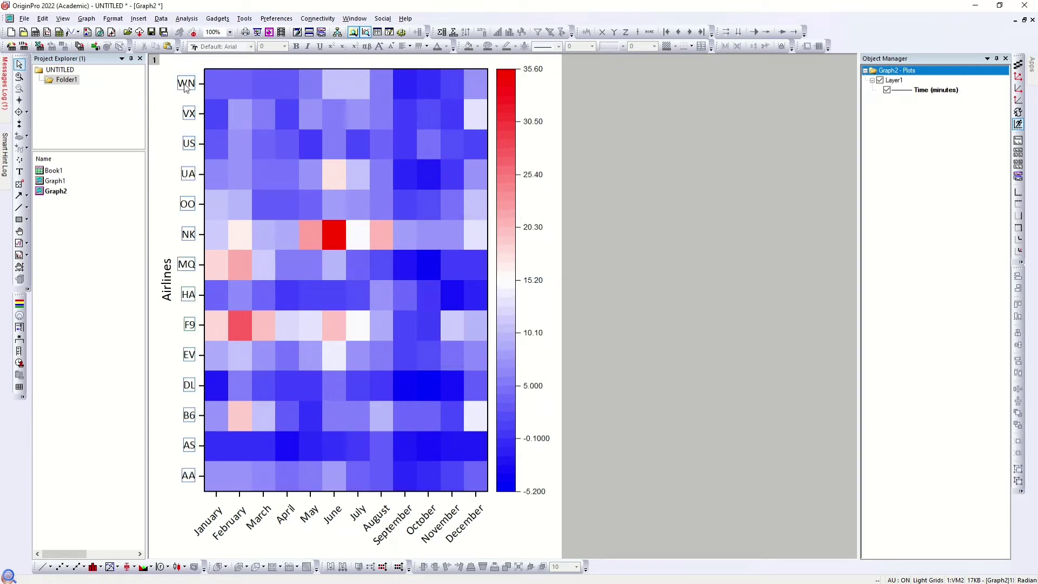
left_click(285, 47)
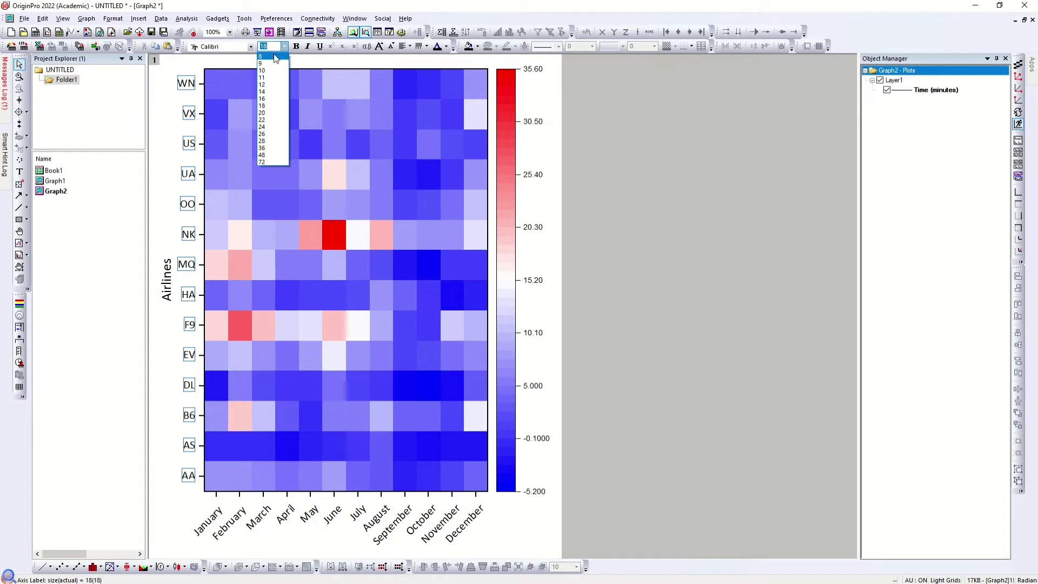
left_click(274, 112)
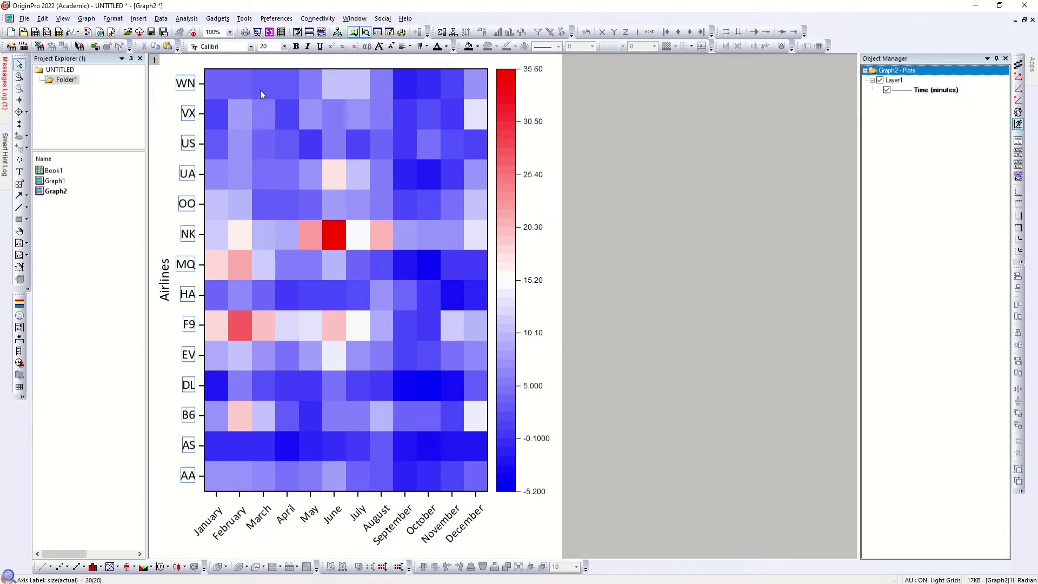
left_click(294, 519)
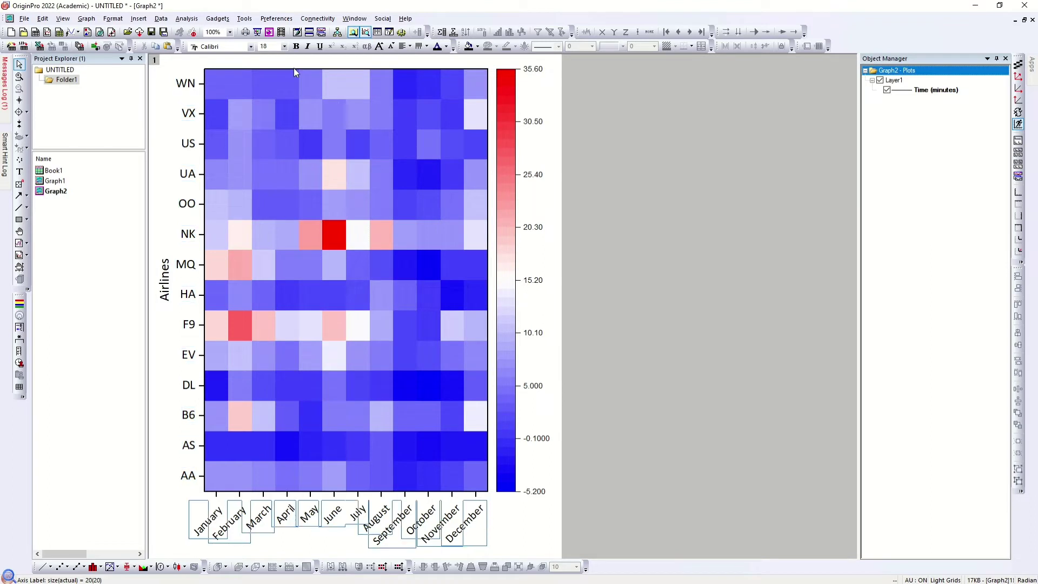
left_click(283, 47)
left_click(274, 114)
left_click(522, 524)
- Refit the page to its layers so it encompasses the enlarged tick labels
right_click(541, 536)
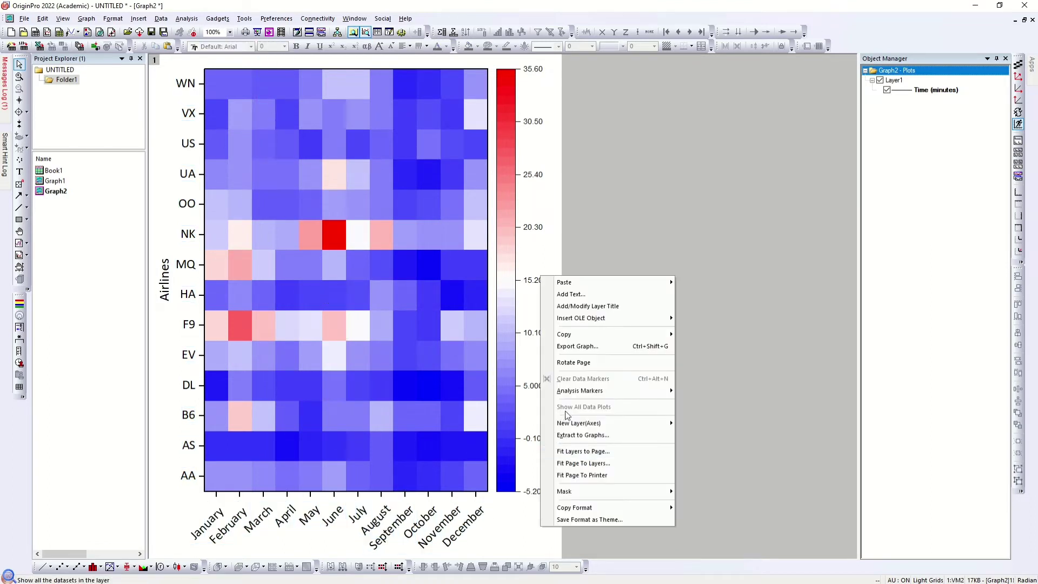
left_click(581, 463)
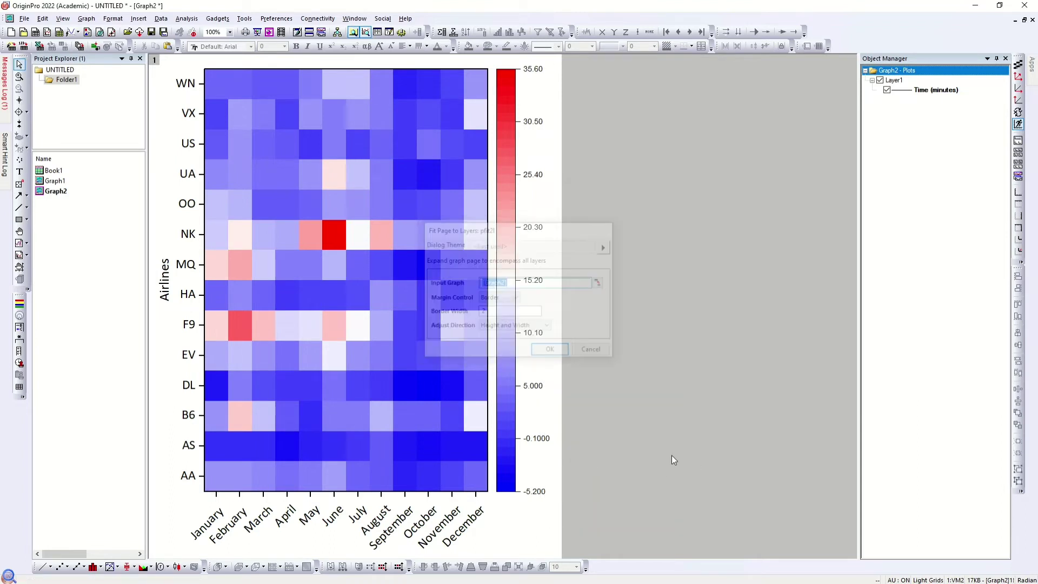
key("Return")
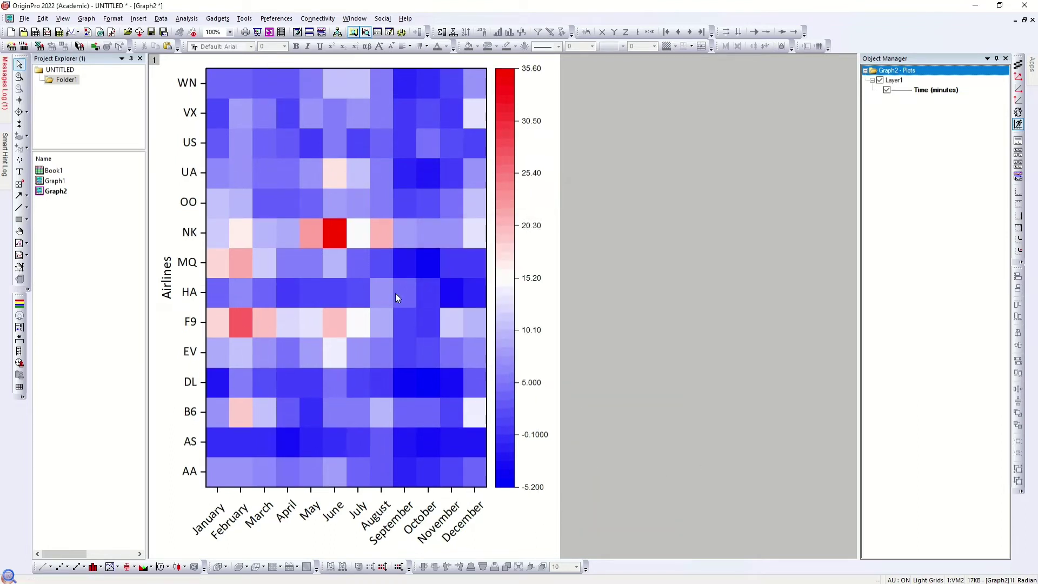
- Open the heatmap's plot properties, hide the layer tree and place the dialog beside the graph
mouse_move(408, 239)
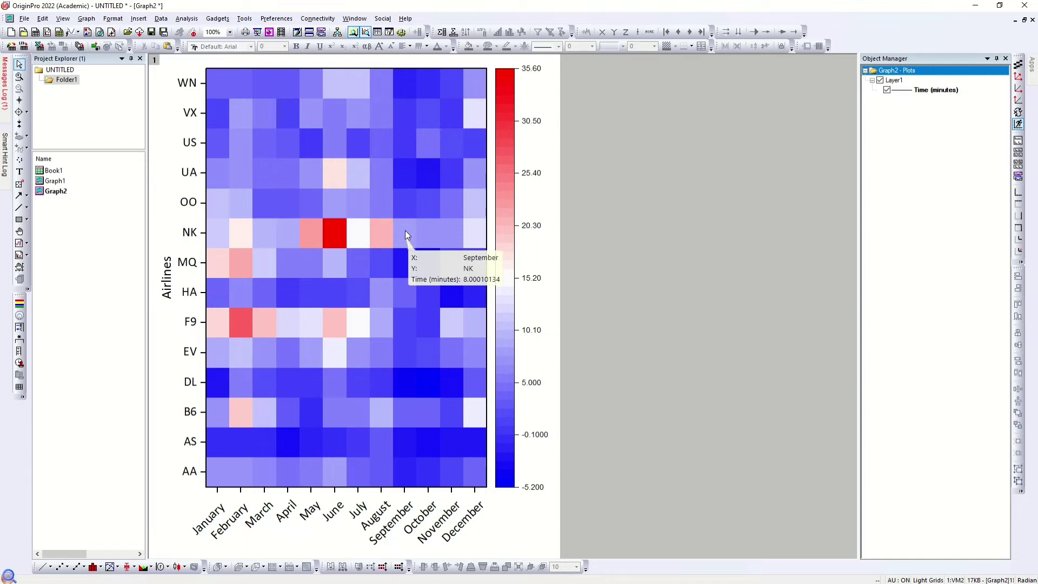
left_click(406, 233)
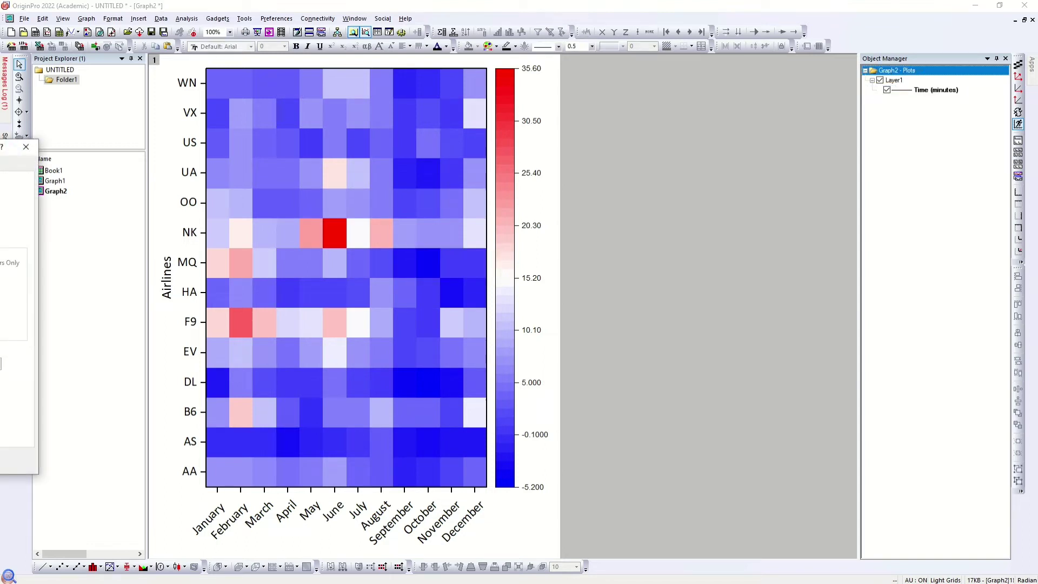
left_click_drag(0, 147, 881, 125)
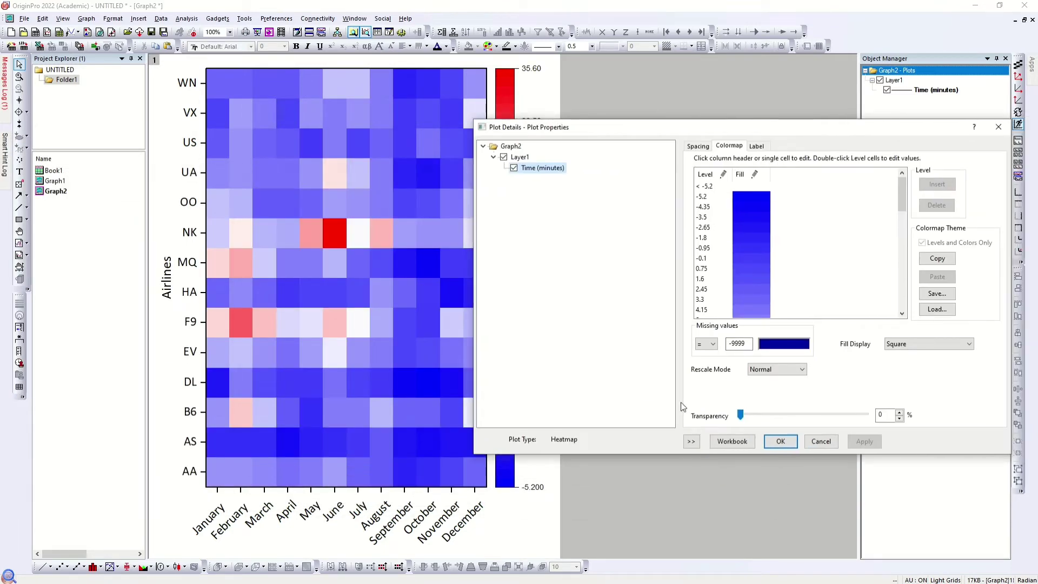
left_click(693, 441)
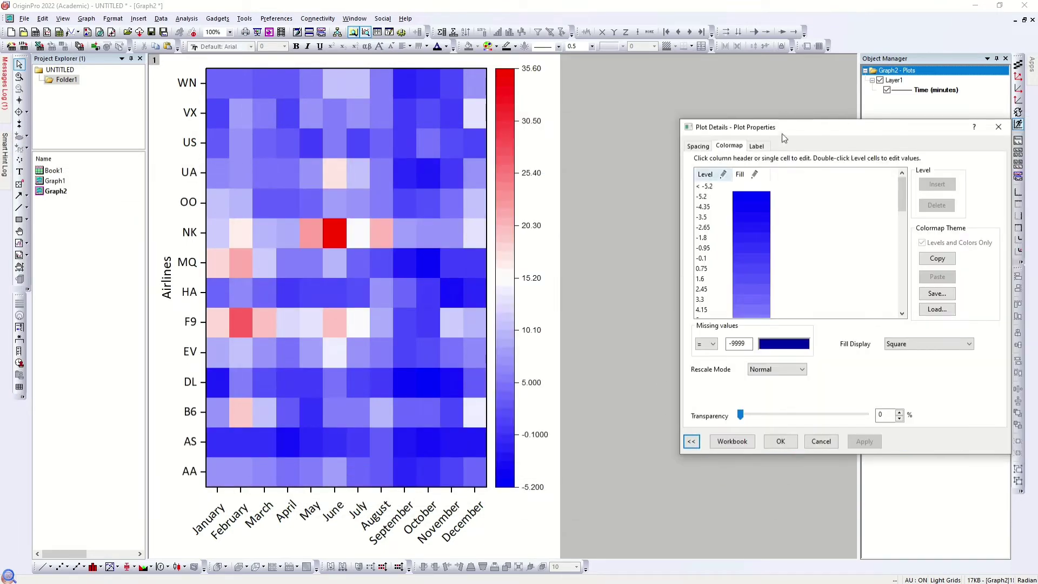
left_click_drag(781, 130, 683, 100)
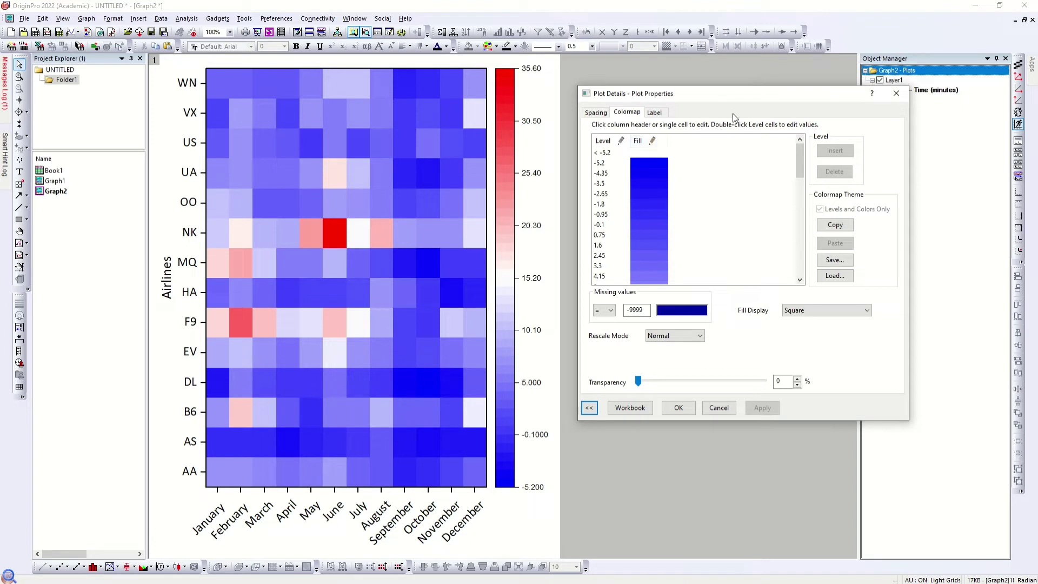
- Set the gap between the heatmap cells to 16 in both the X and Y directions and apply it
left_click(595, 113)
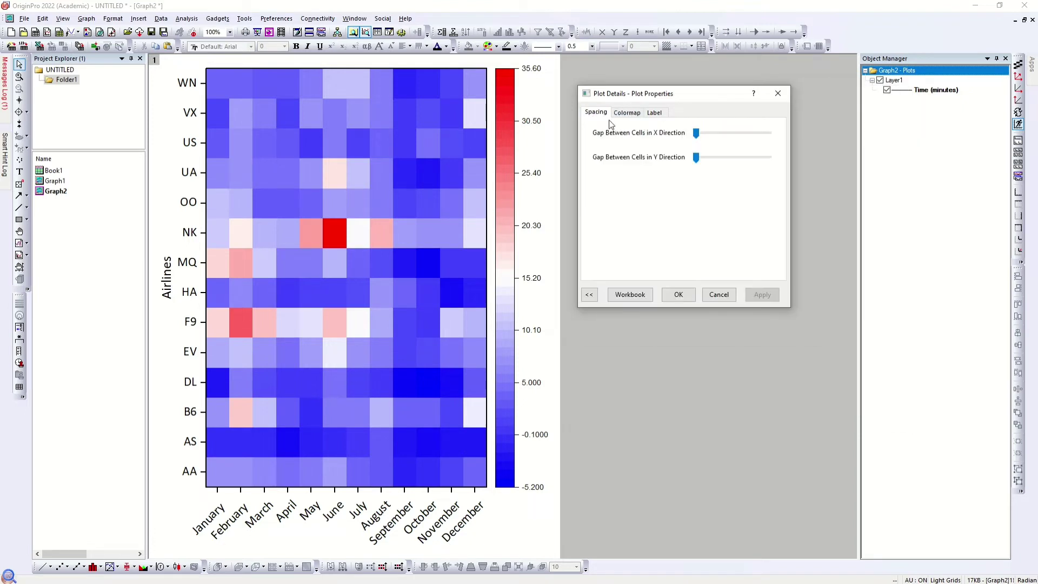
left_click(698, 134)
left_click_drag(698, 134, 708, 134)
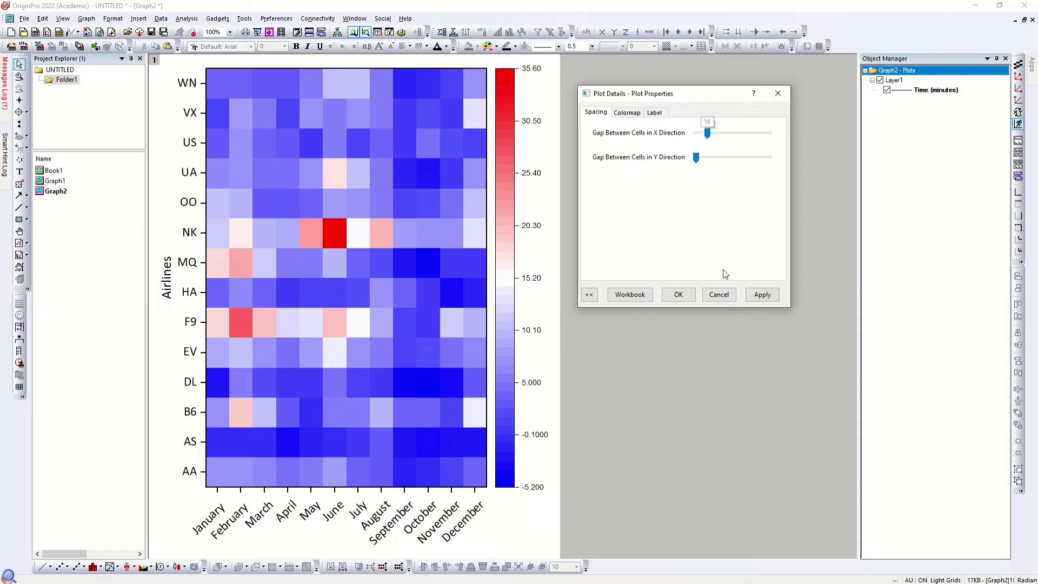
left_click(770, 297)
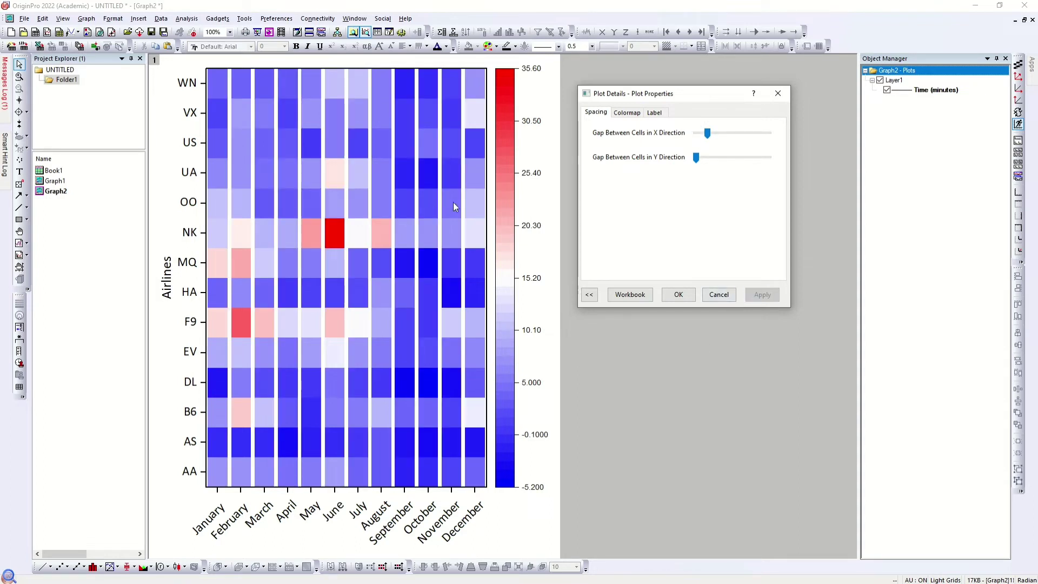
left_click_drag(696, 158, 707, 158)
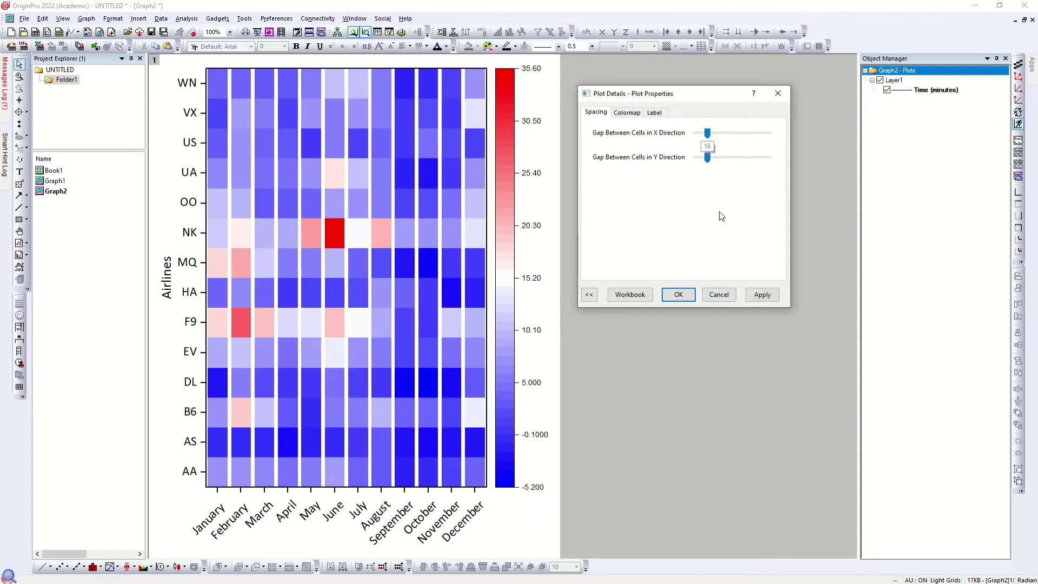
left_click(762, 295)
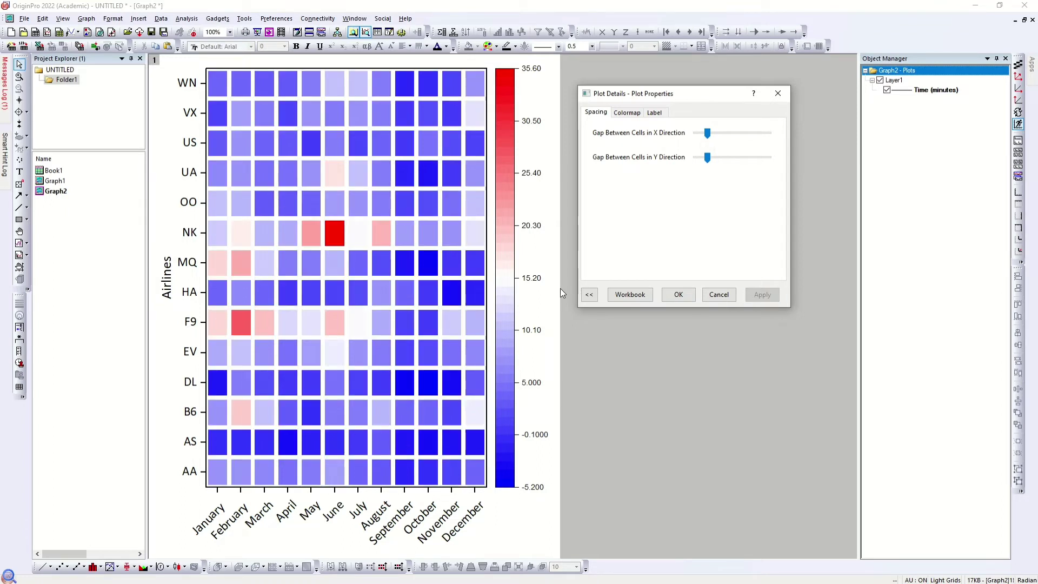
- Remove the gaps between the heatmap cells in both the X and Y directions
left_click(707, 157)
left_click_drag(707, 157, 696, 133)
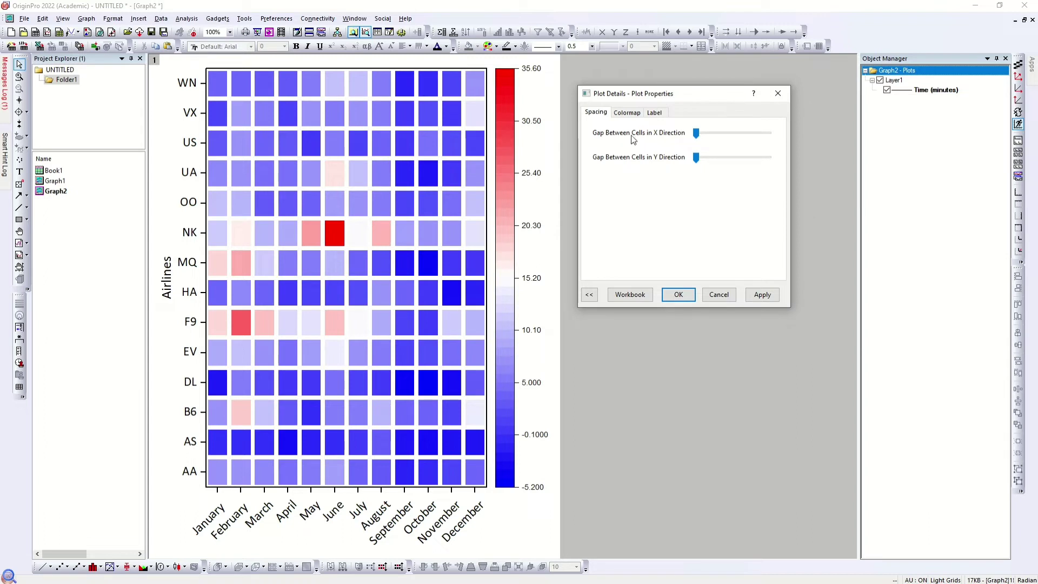
left_click(763, 295)
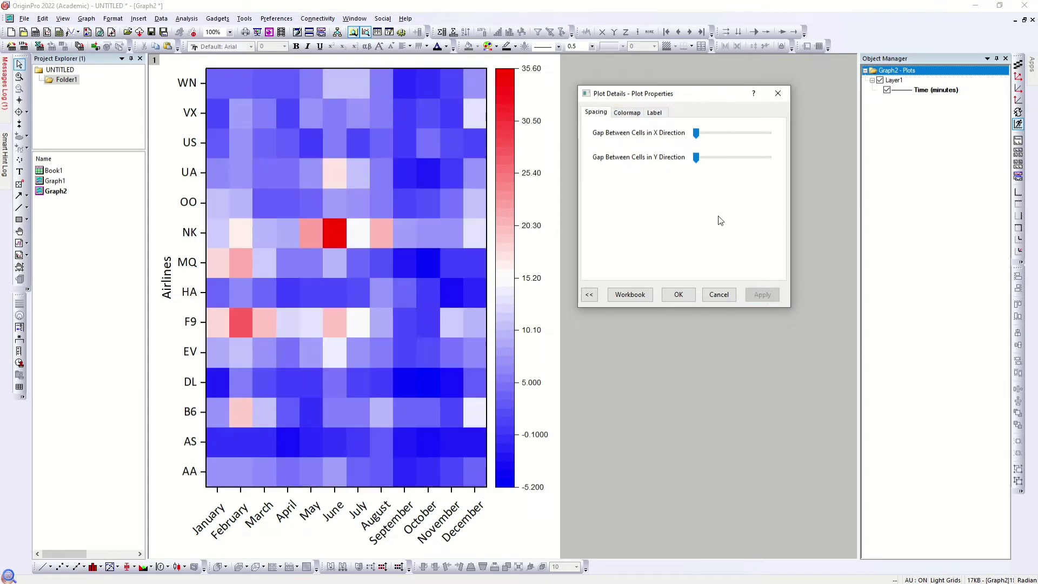
- Load the Viridis palette for the heatmap's colormap fill and apply it to the graph
left_click(635, 112)
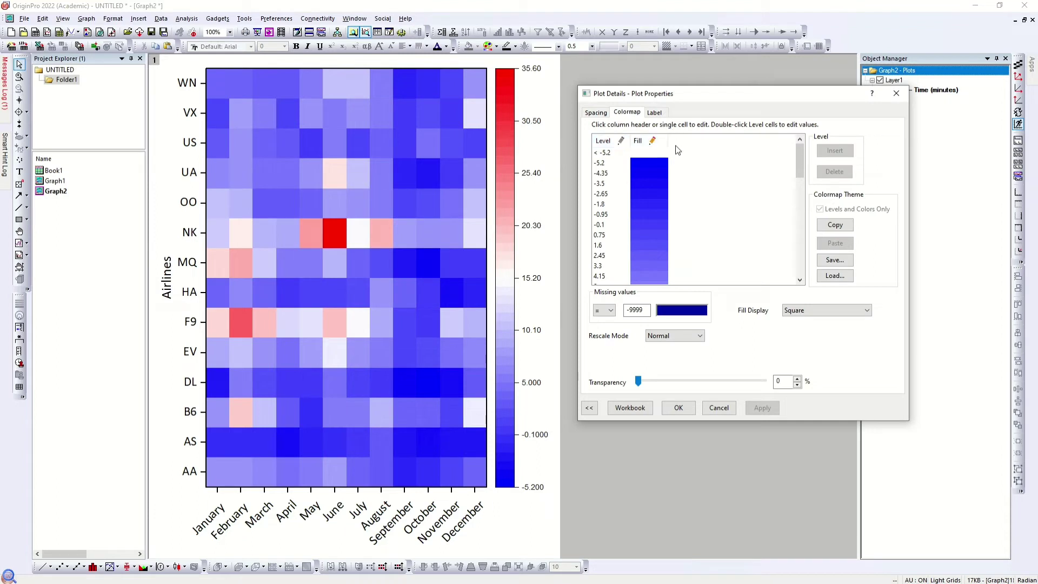
mouse_move(802, 156)
left_mouse_down()
mouse_move(801, 275)
mouse_move(801, 157)
left_mouse_up()
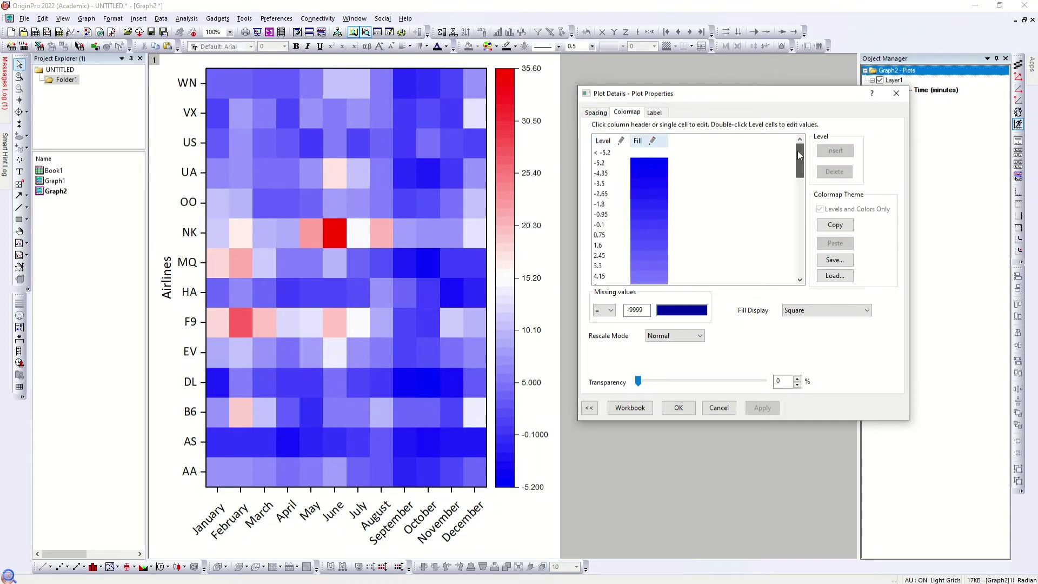
left_click(649, 146)
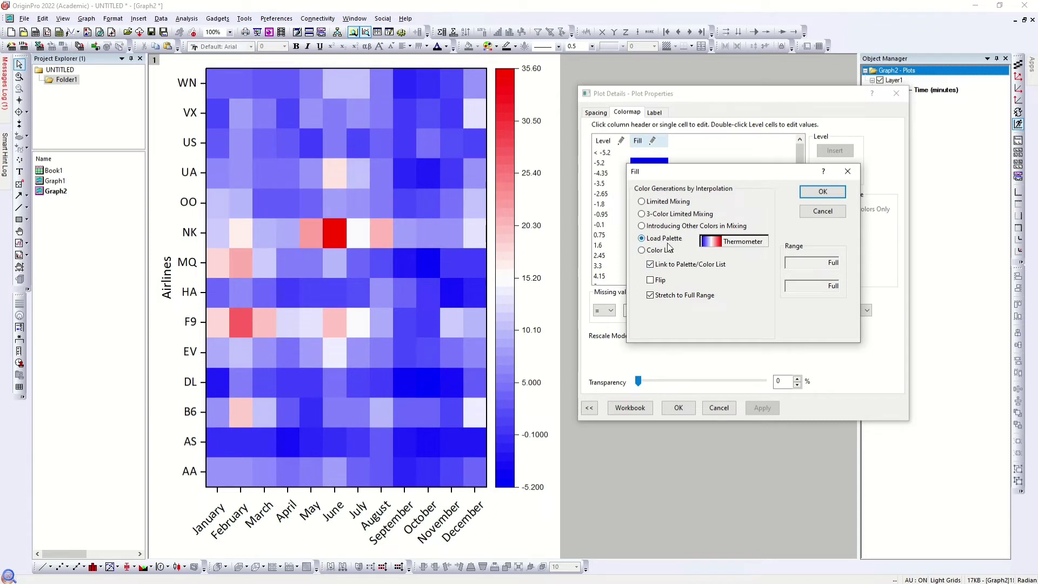
left_click(711, 247)
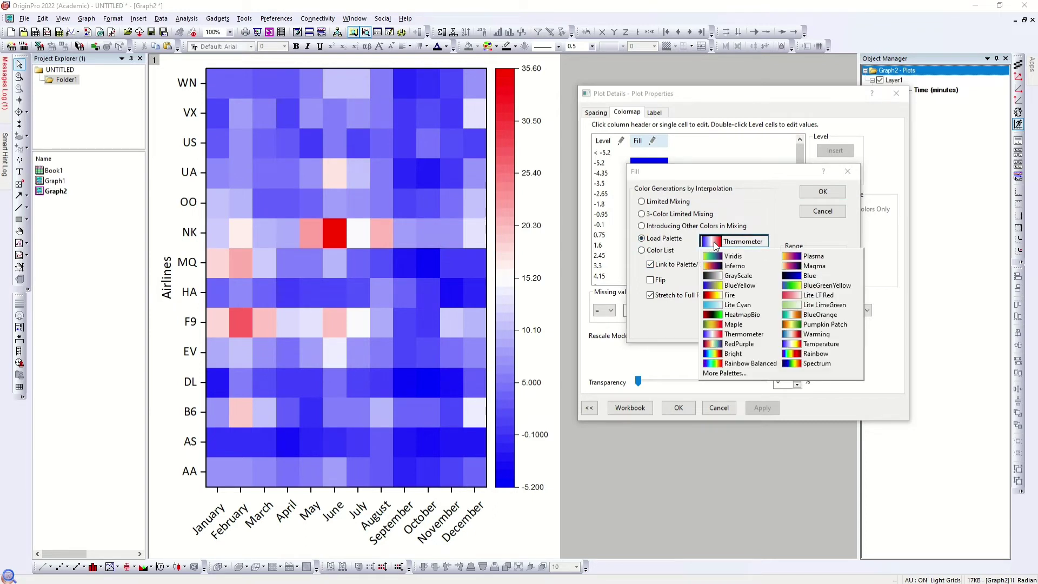
left_click(748, 258)
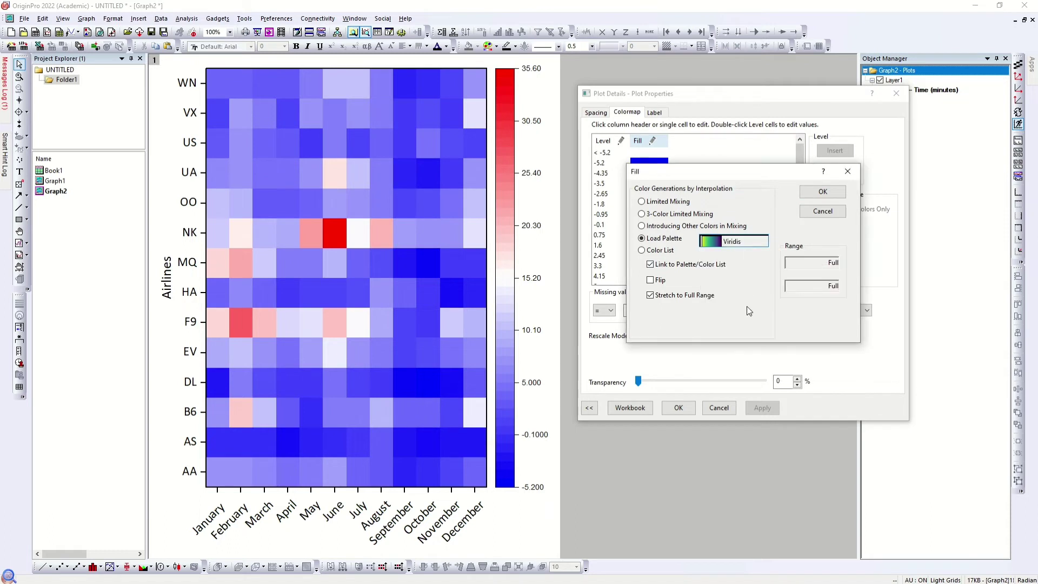
left_click(823, 193)
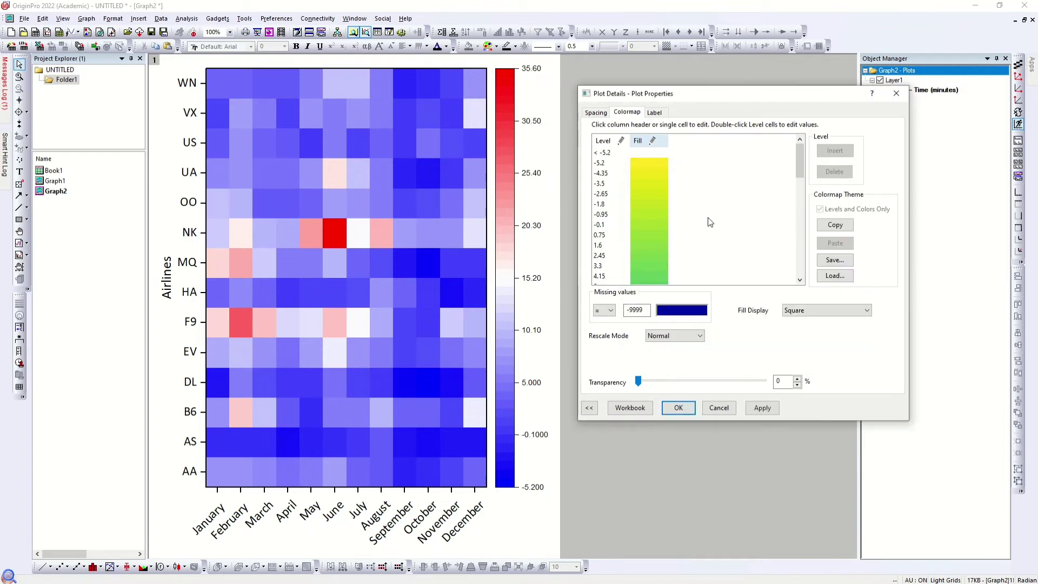
left_click(773, 407)
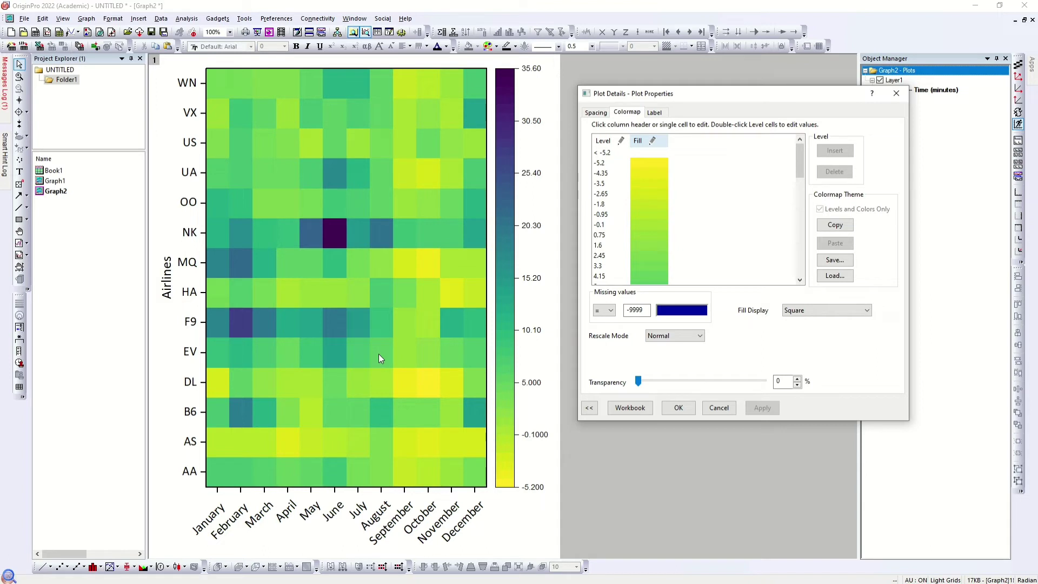
- Load the Plasma palette for the heatmap's colormap fill and apply it to the graph
left_click(651, 144)
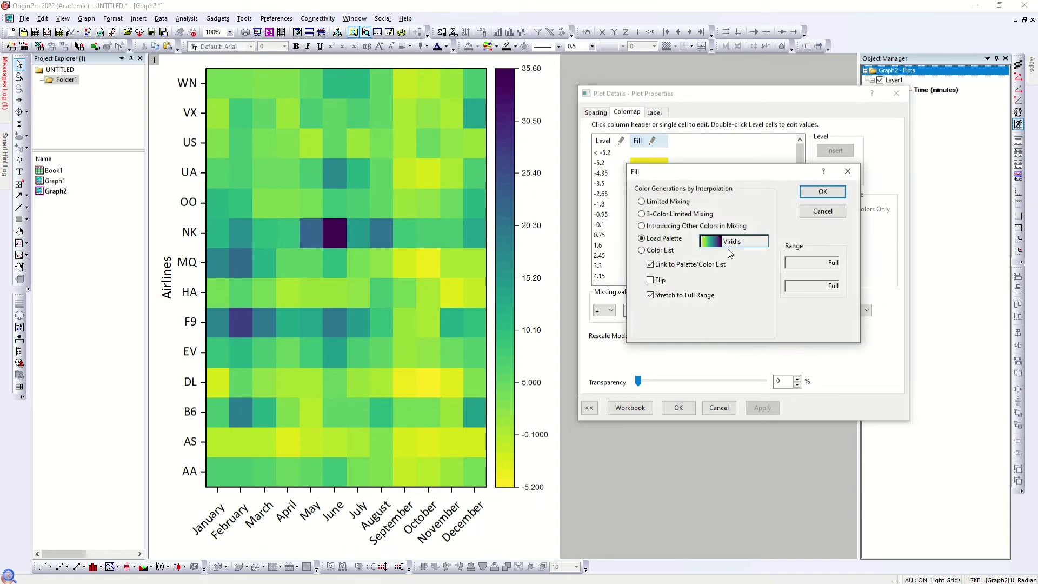
left_click(730, 242)
left_click(812, 255)
left_click(822, 192)
left_click(761, 409)
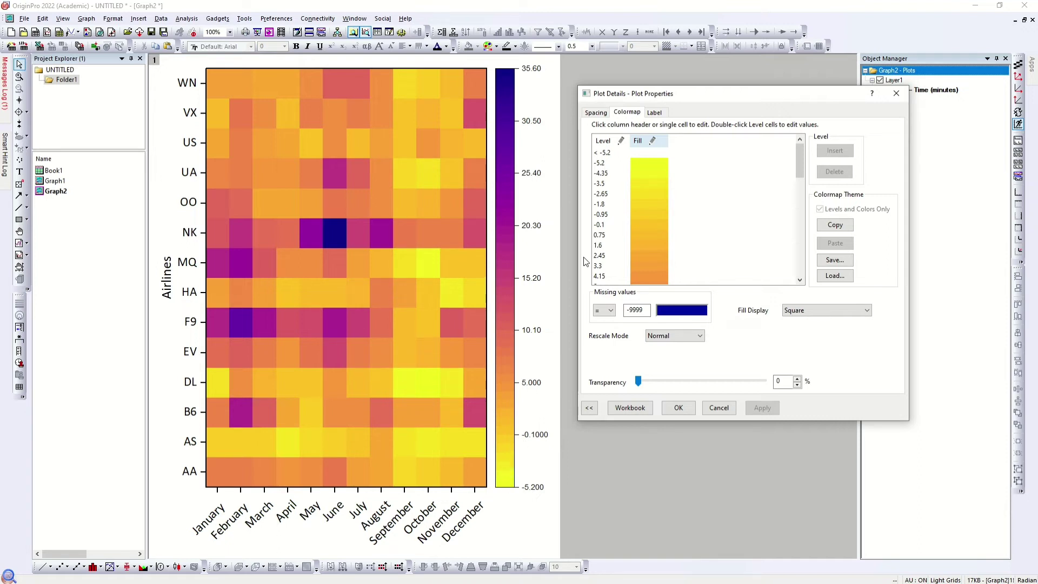
- Flip the Plasma palette so low values are dark blue and high values yellow, and apply it
left_click(652, 142)
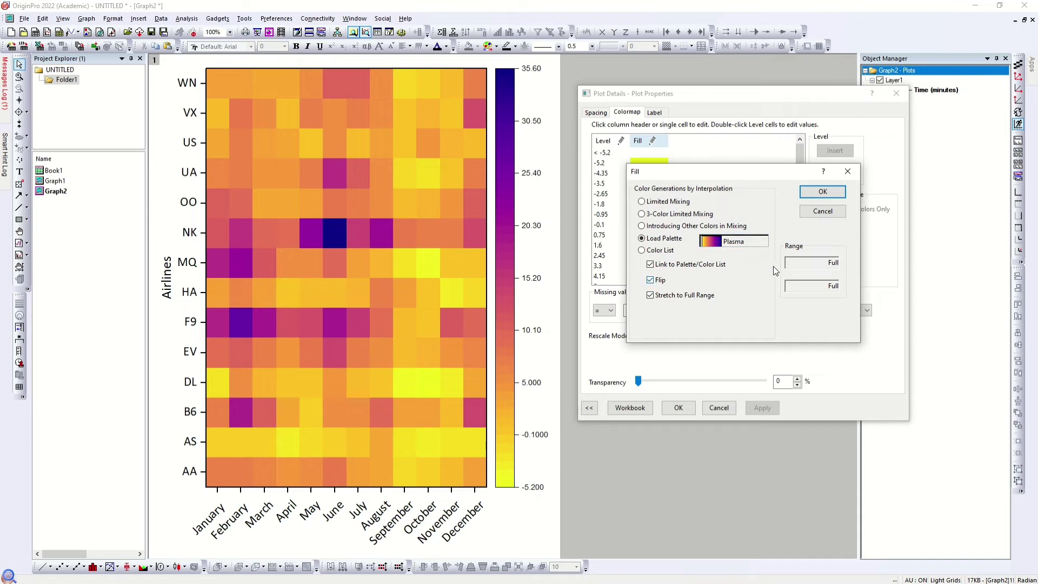
left_click(823, 192)
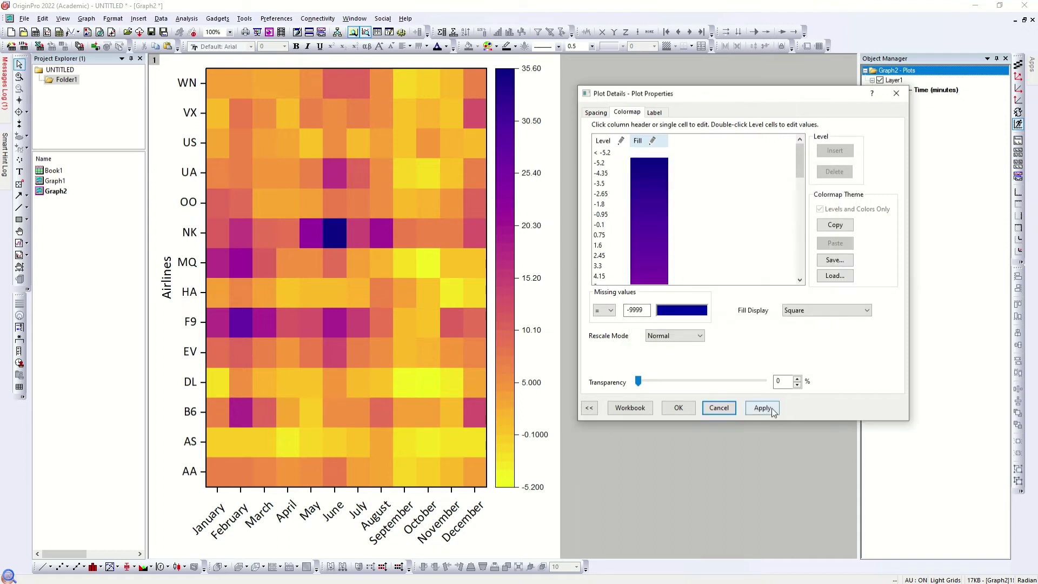
left_click(763, 407)
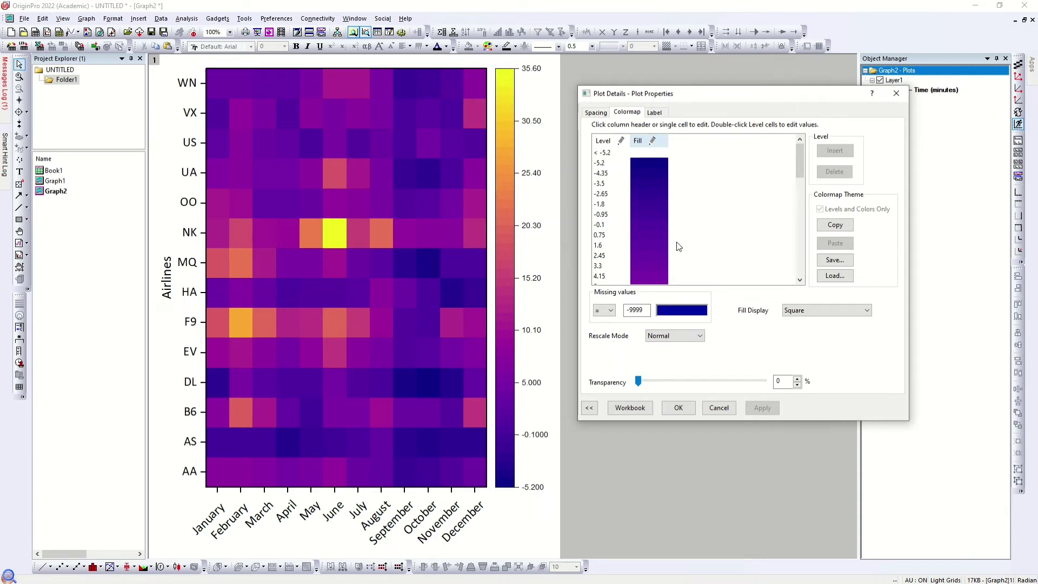
- Load the Rainbow palette for the heatmap's colormap fill and apply it to the graph
left_click(652, 141)
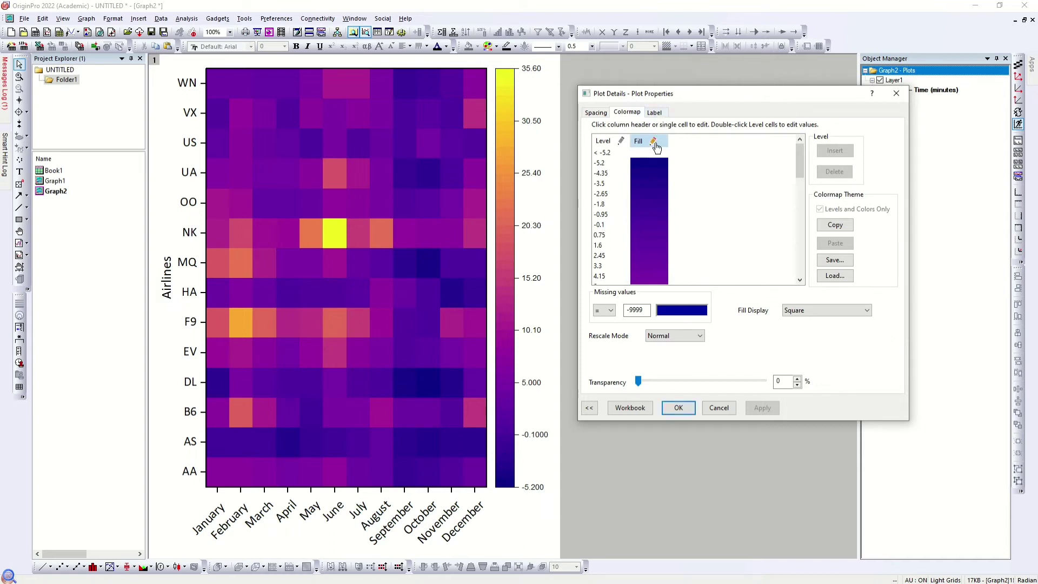
left_click(734, 242)
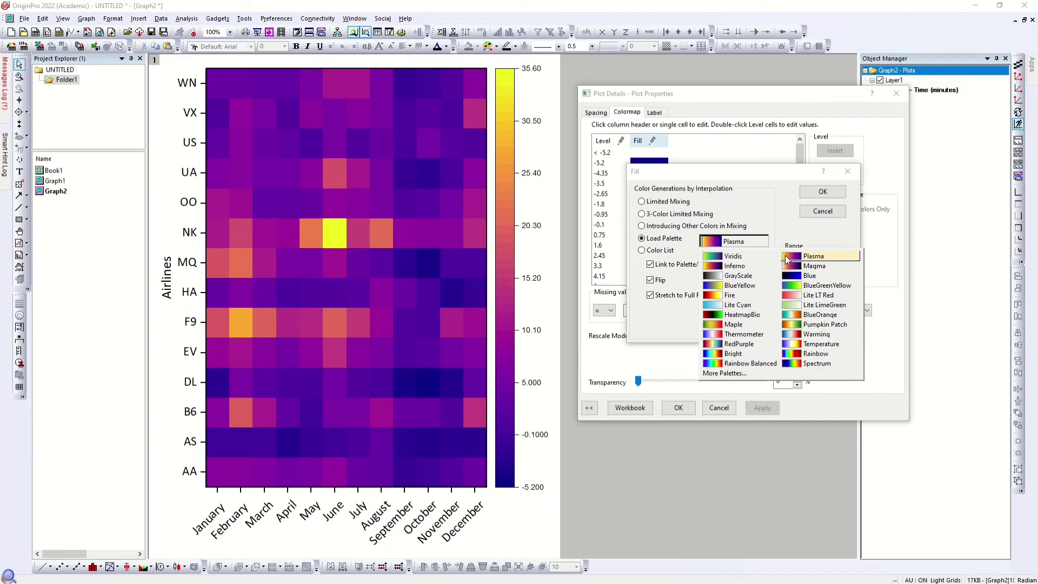
left_click(798, 353)
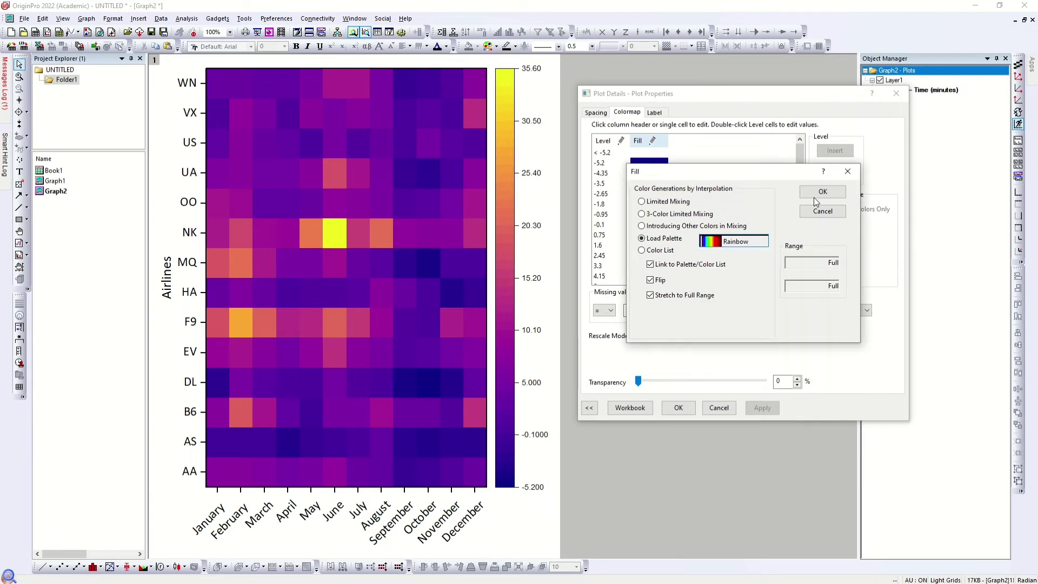
left_click(817, 196)
left_click(769, 407)
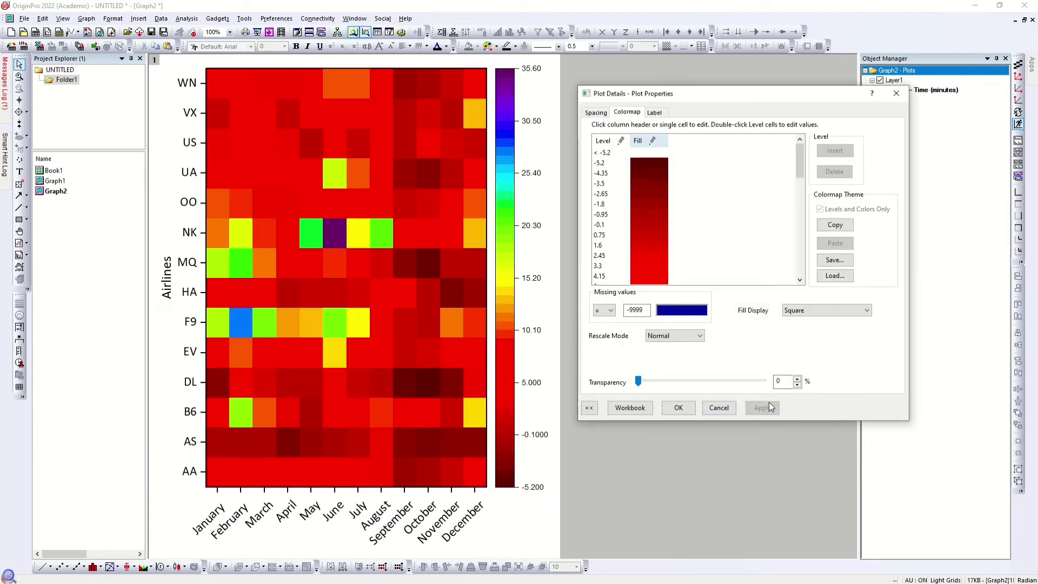
- Load the Magma palette for the heatmap's colormap fill and apply it to the graph
left_click(657, 145)
left_click(735, 241)
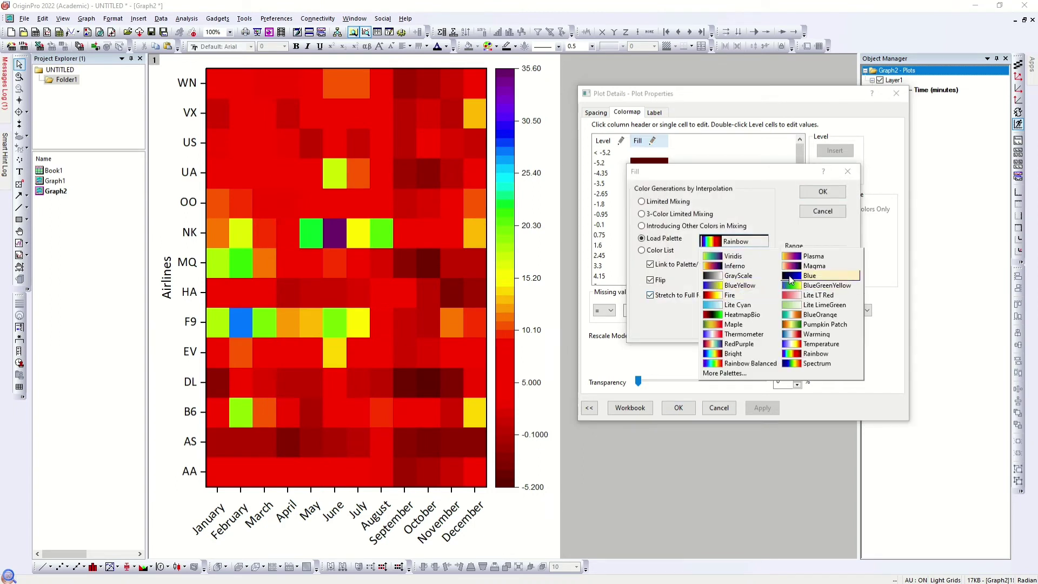
left_click(814, 266)
left_click(822, 193)
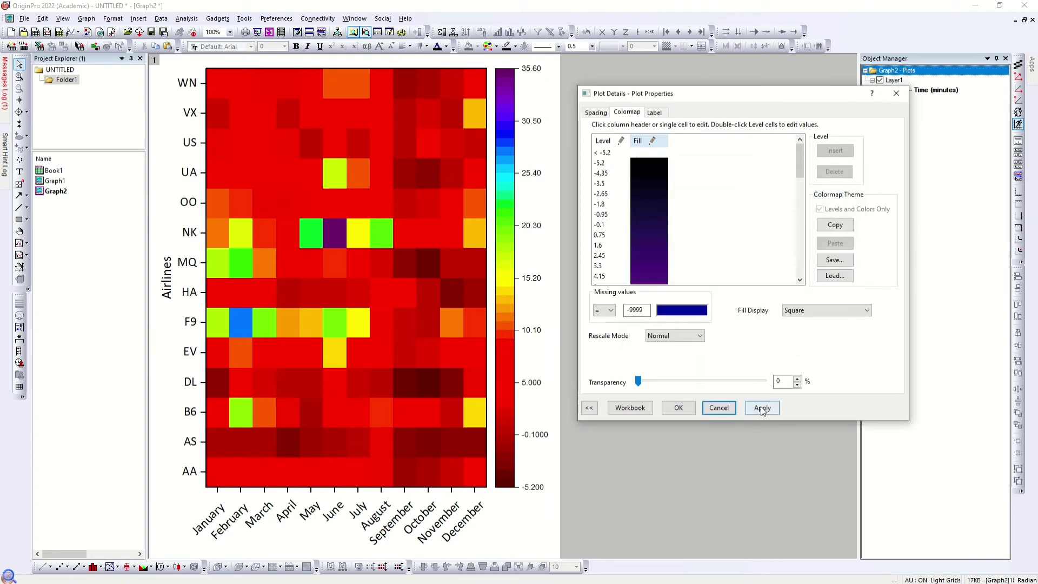
left_click(763, 409)
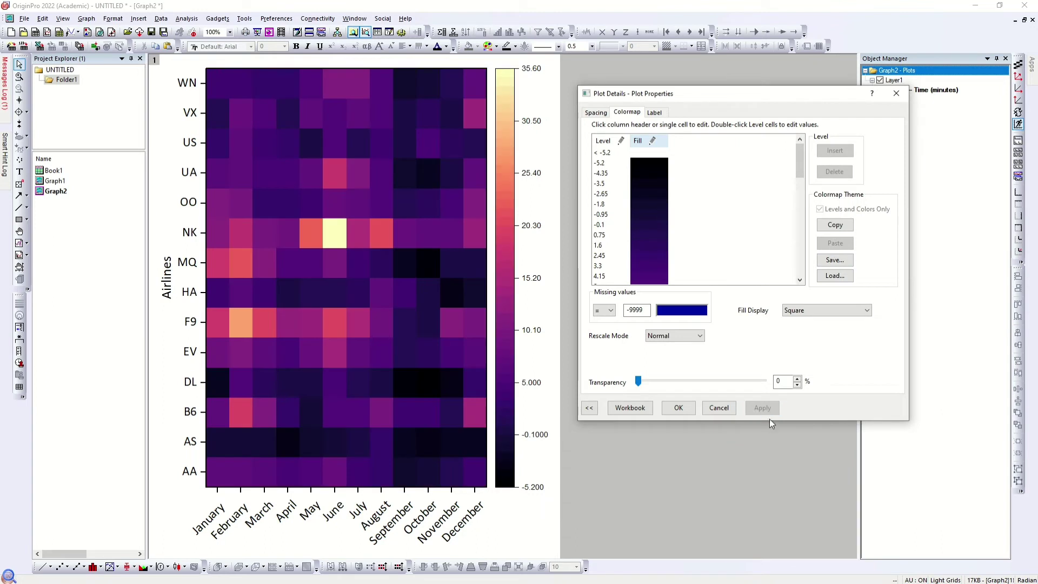
- Enable value labels on the heatmap cells and apply them to the graph
left_click(665, 112)
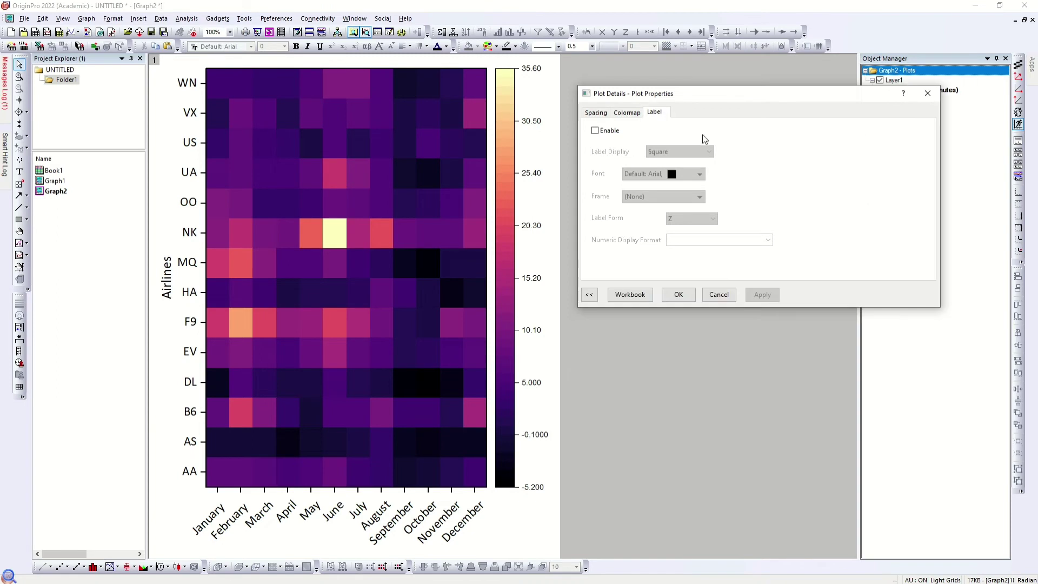
left_click(596, 130)
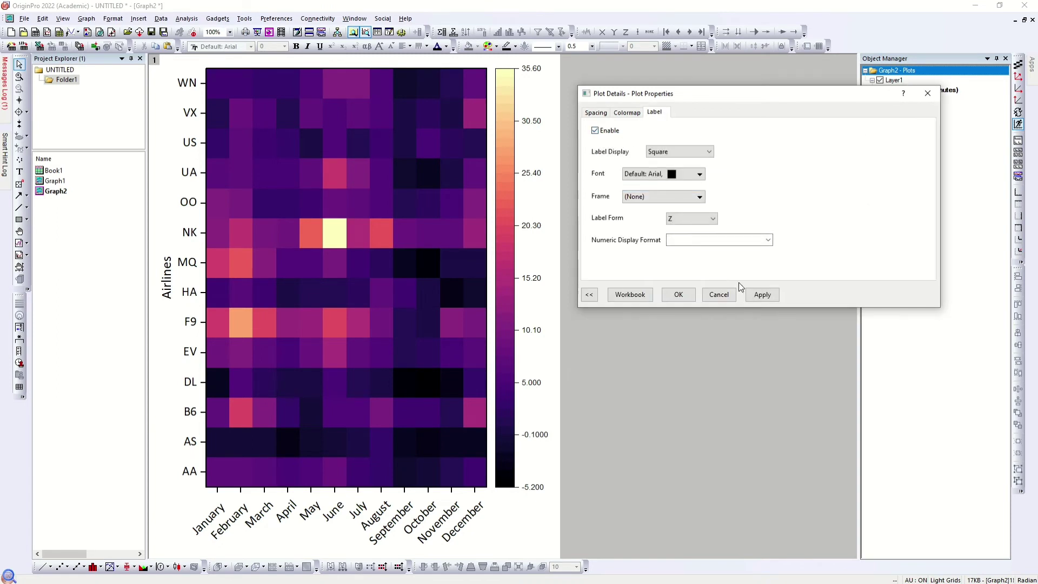
left_click(763, 295)
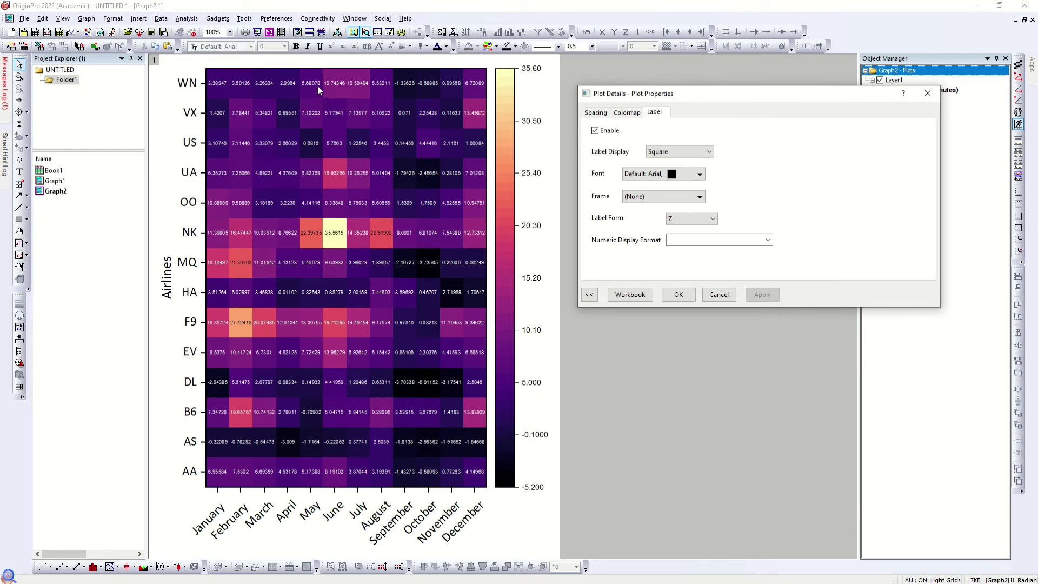
- Keep Z as the cell label form and apply the .4 numeric display format
left_click(714, 218)
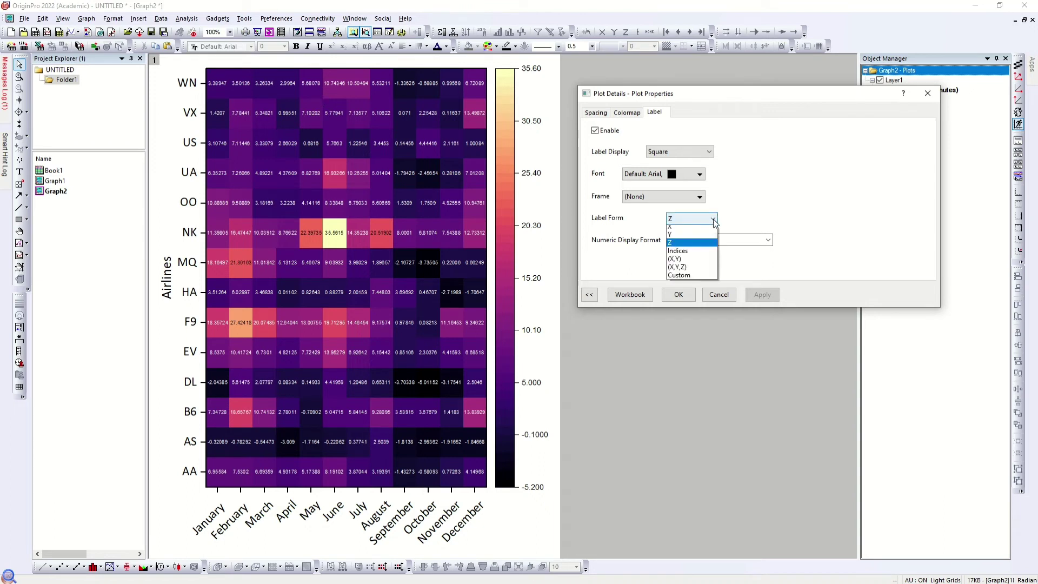
left_click(713, 219)
left_click(768, 240)
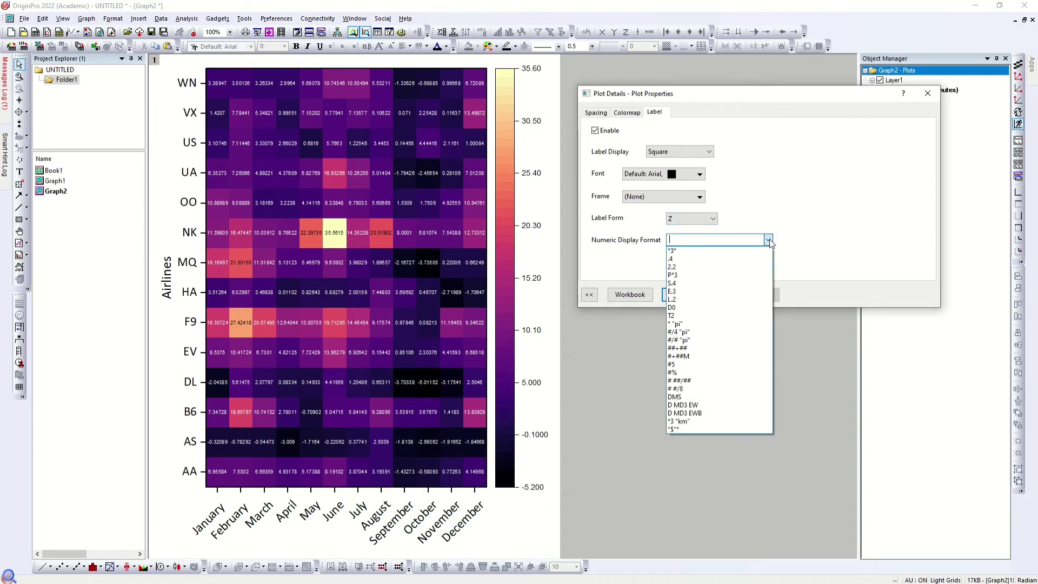
left_click(672, 260)
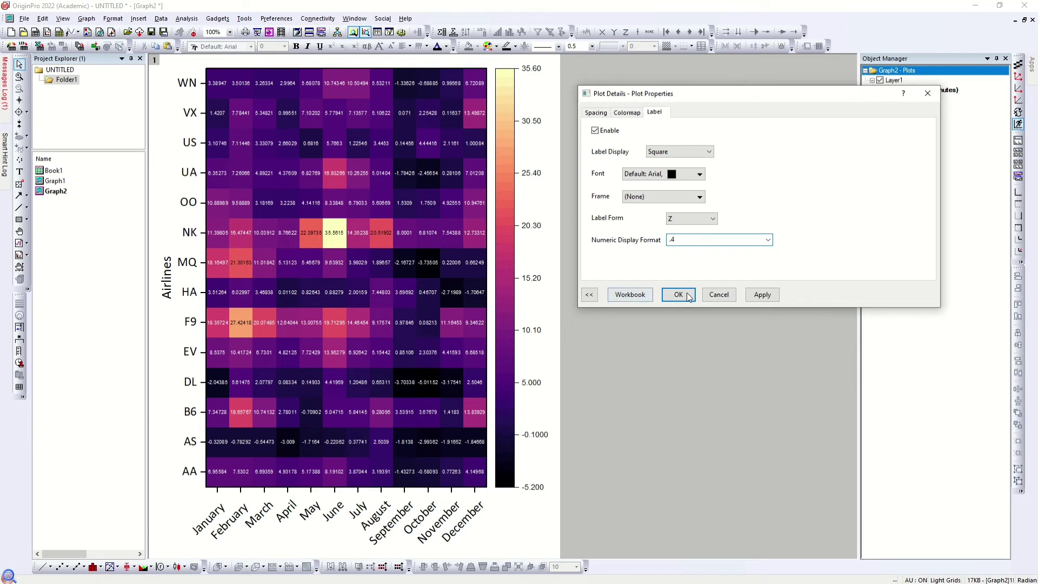
left_click(759, 295)
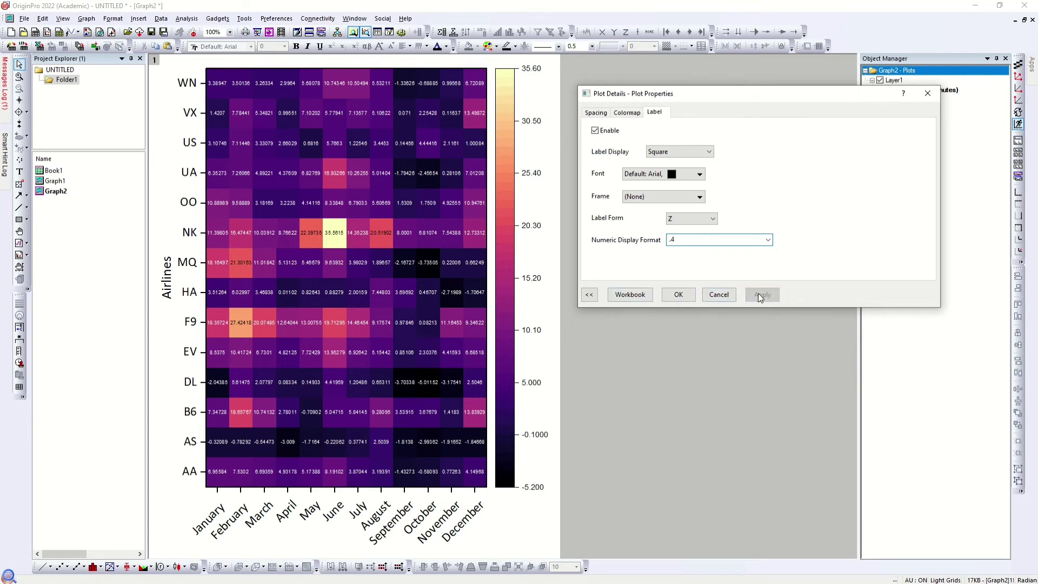
- Set the cell labels' numeric display format to .2 and apply it
left_click(729, 241)
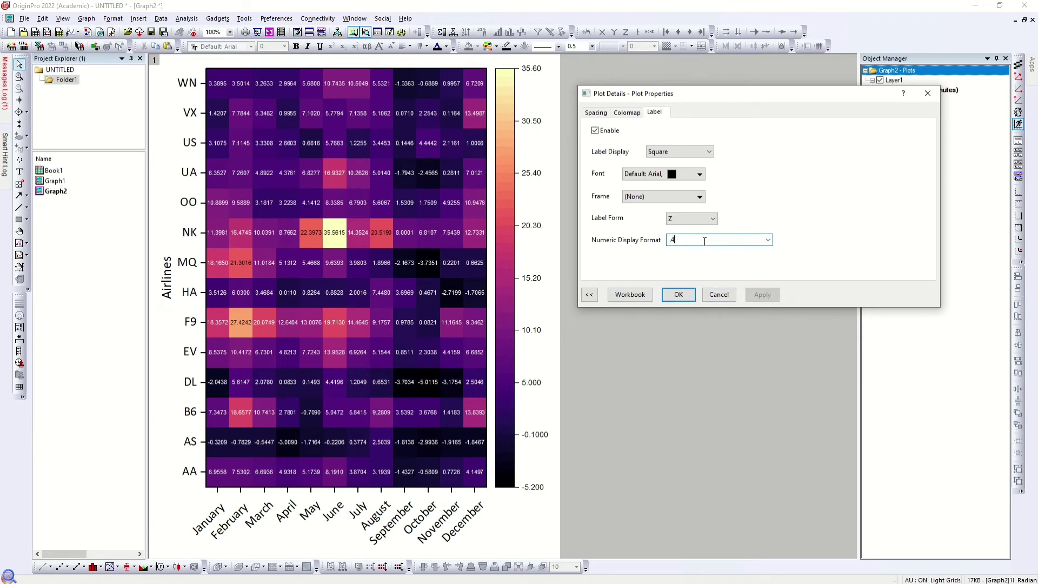
key("BackSpace")
left_click(757, 295)
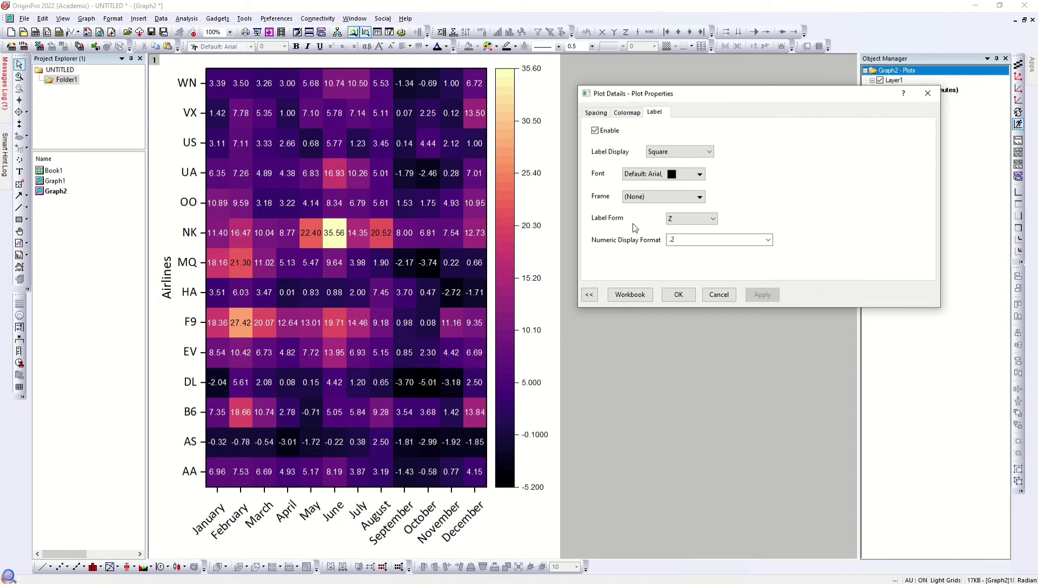
- Change the cell label font to Calibri, apply it and close the plot properties
left_click(699, 174)
left_click(692, 196)
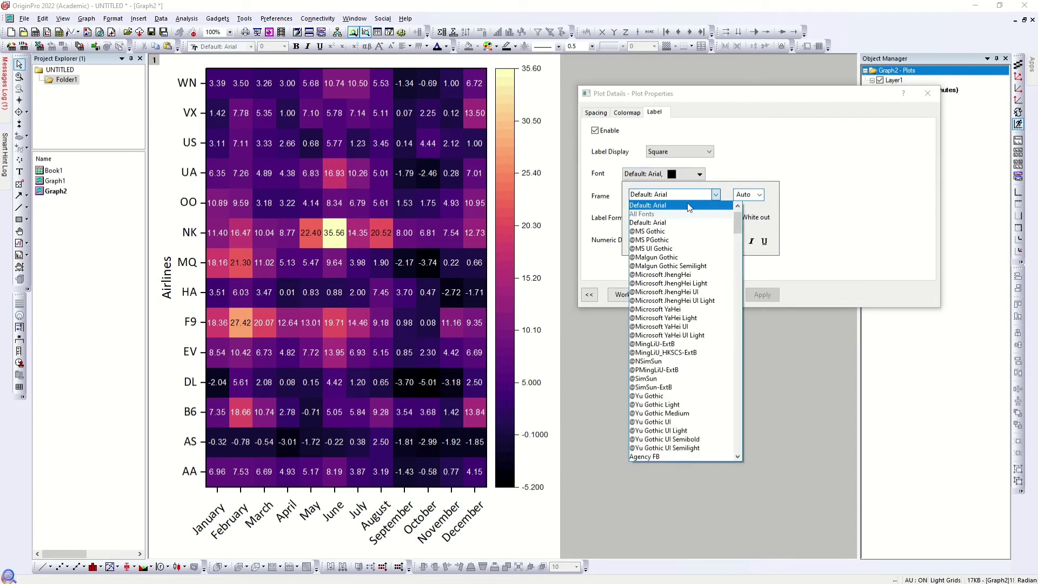
scroll(682, 211, "up", 1)
left_click(681, 214)
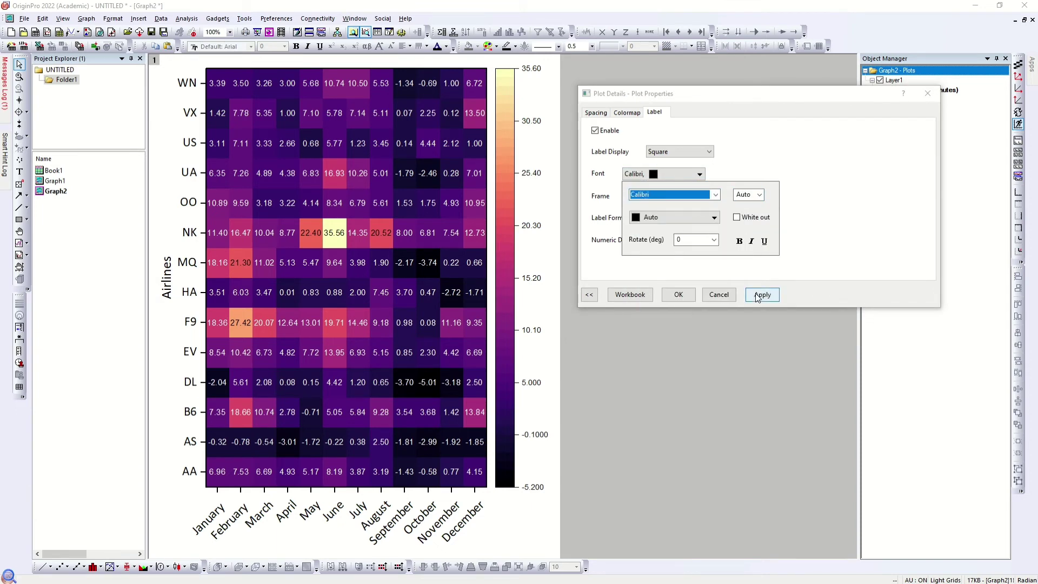
left_click(758, 295)
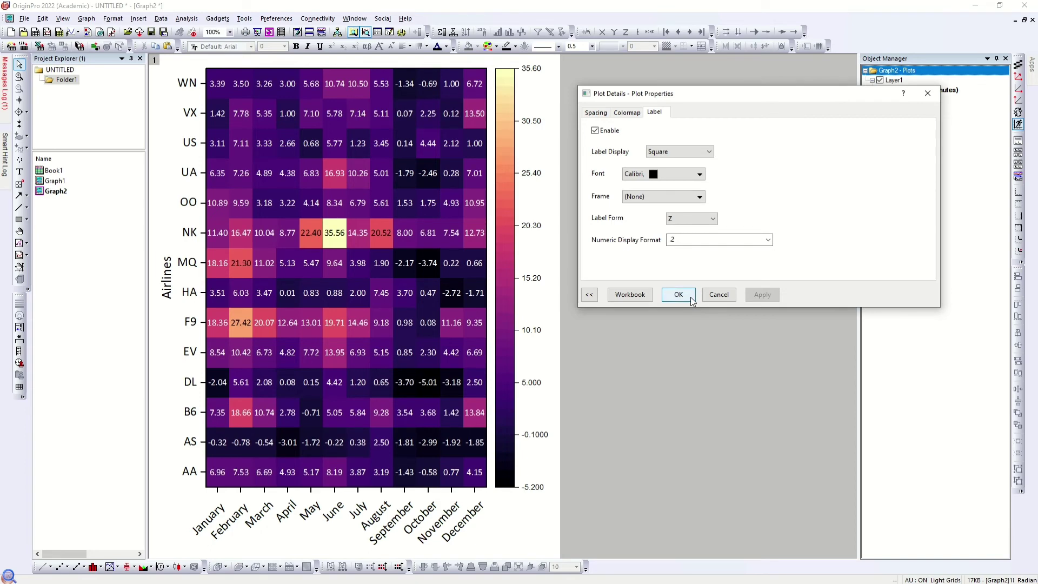
left_click(691, 298)
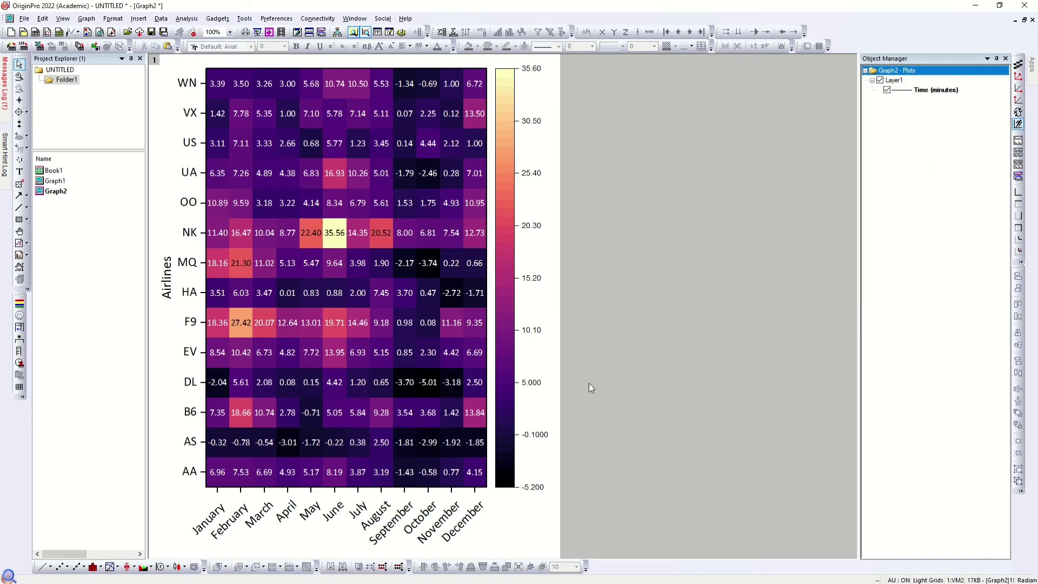
- Copy the labelled heatmap graph to the clipboard as an image in EMF format
right_click(531, 536)
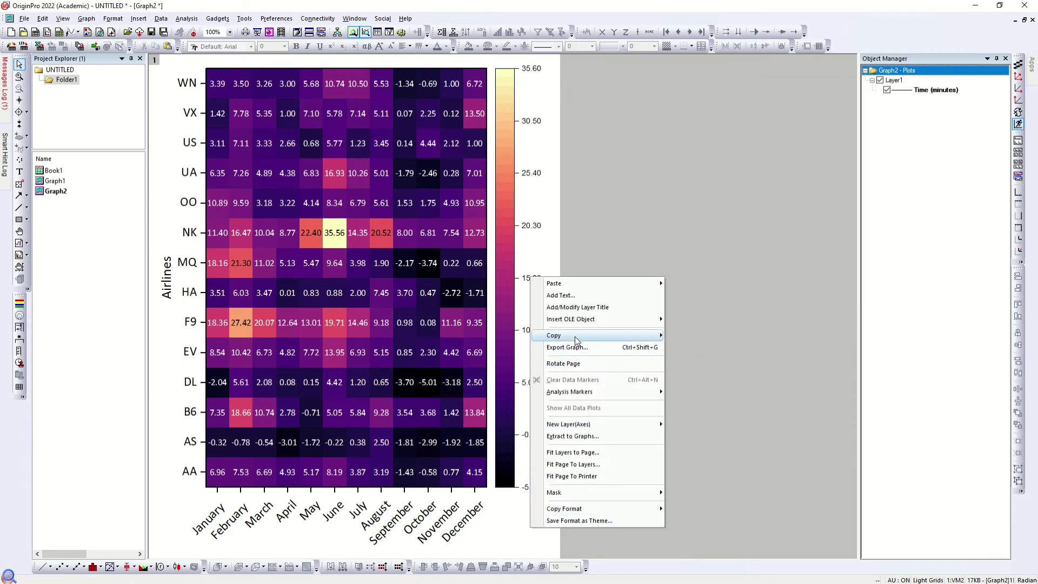
mouse_move(576, 337)
left_click(698, 349)
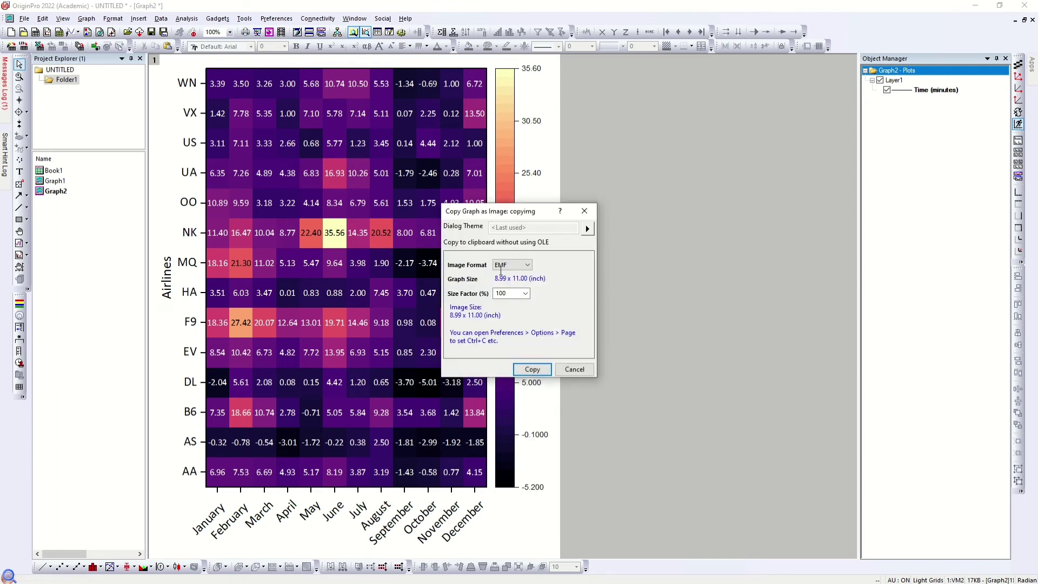
left_click(514, 265)
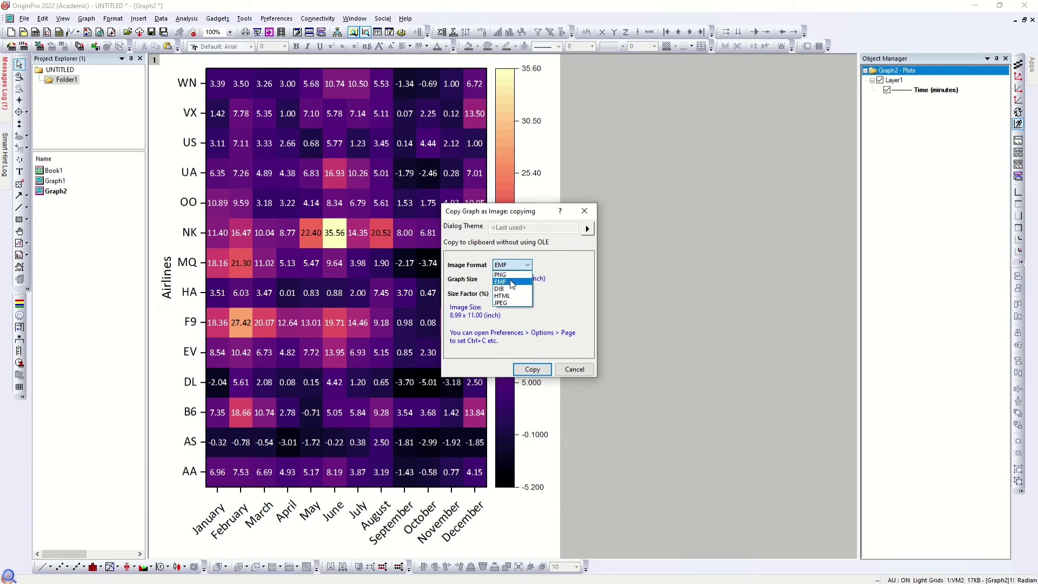
left_click(511, 282)
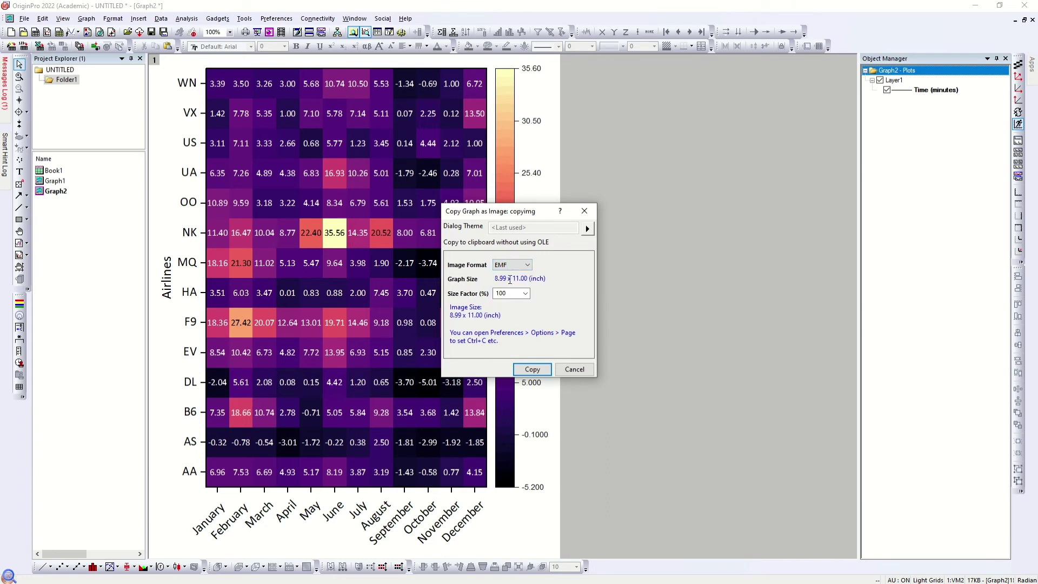
left_click(548, 368)
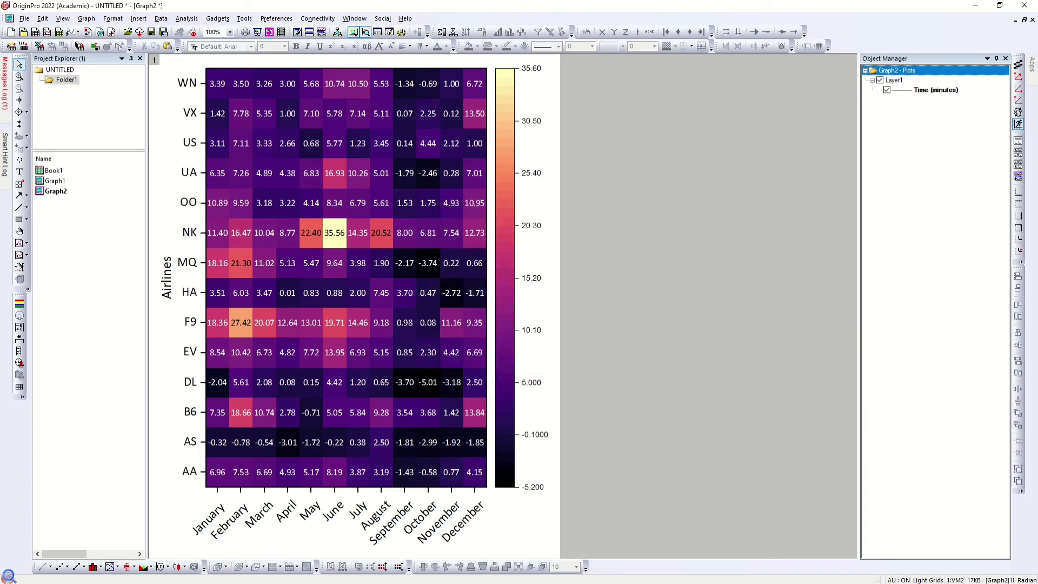
- Switch to the PowerPoint presentation, add a new slide after the first and delete all its placeholders
key("alt+Tab")
key("alt+Tab")
key("alt+Tab")
key("alt+Tab")
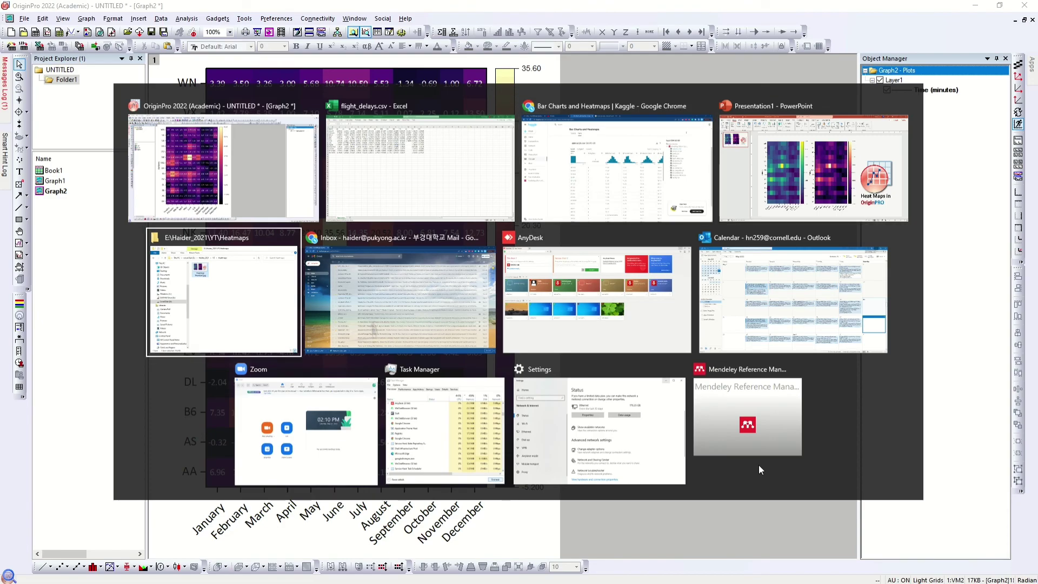
left_click(795, 173)
left_click(146, 215)
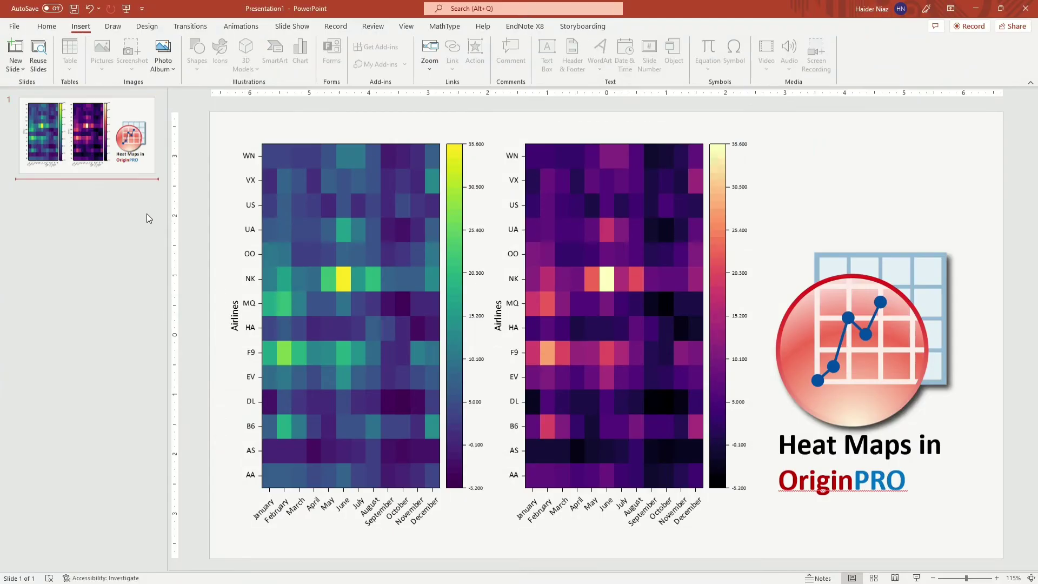
key("Return")
left_click(226, 190)
key("ctrl+a")
key("Delete")
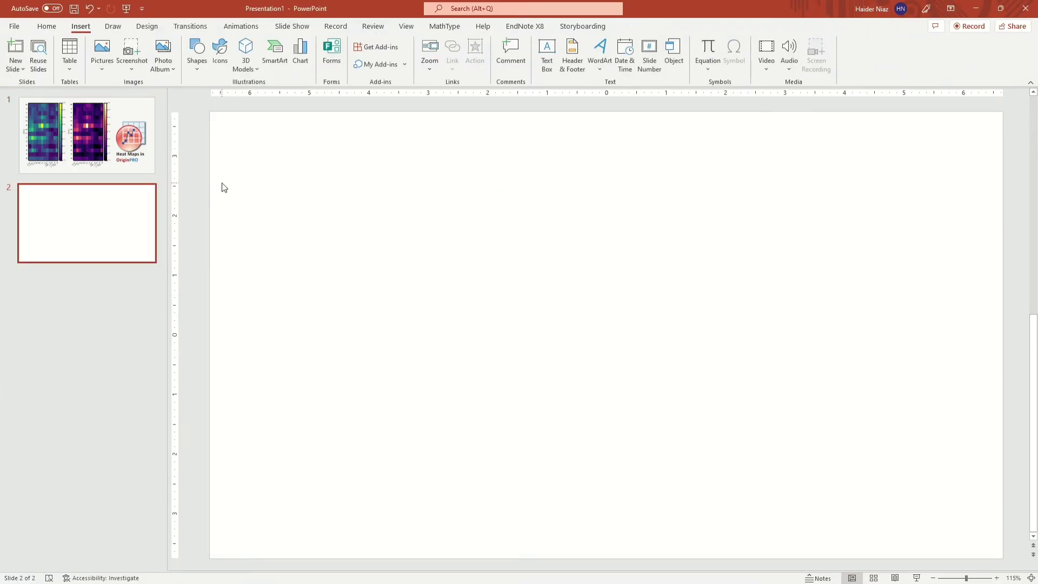
- Paste the labelled heatmap onto the blank slide, then scale it down and place it in the slide's left half
key("ctrl+v")
left_click_drag(678, 265, 494, 261)
left_click_drag(598, 112, 569, 149)
left_click_drag(366, 234, 367, 227)
- Switch back to OriginPro and hide the data labels on the heatmap cells
key("alt+Tab")
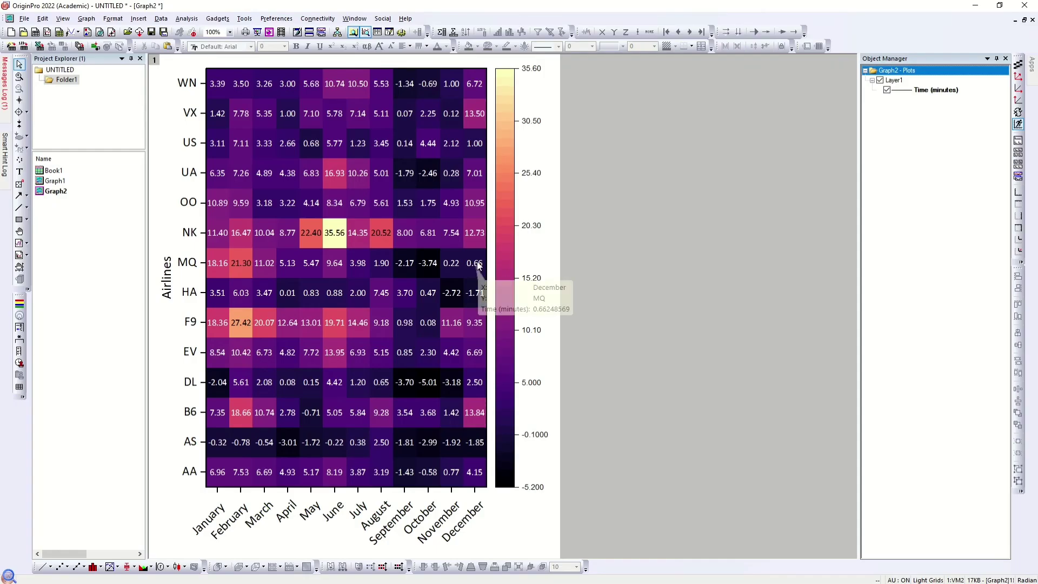
left_click(459, 209)
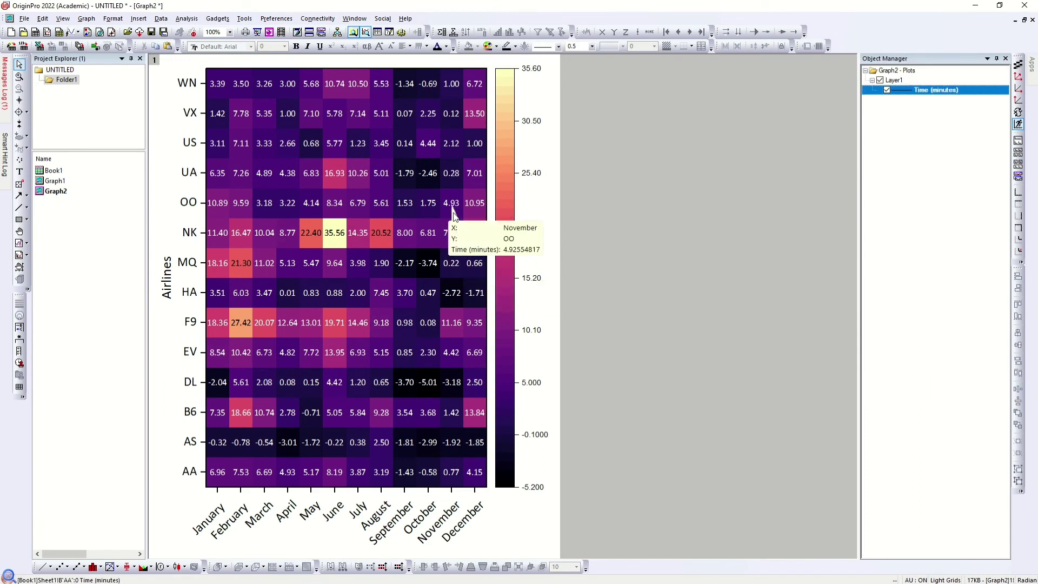
left_click(453, 203)
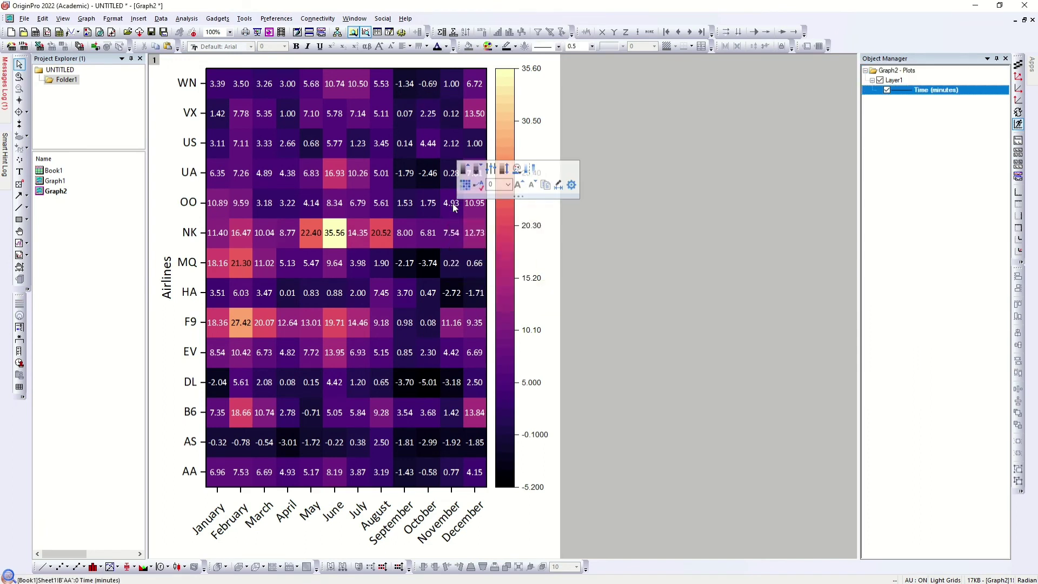
left_click(479, 185)
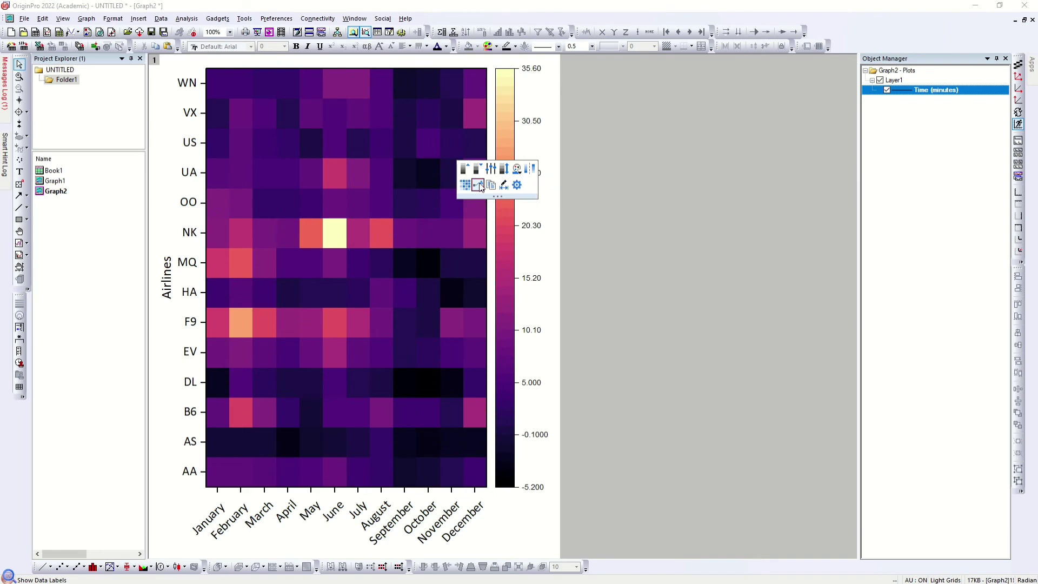
- Copy the unlabelled heatmap graph as an EMF image and return to the second slide in PowerPoint
right_click(553, 279)
mouse_move(598, 340)
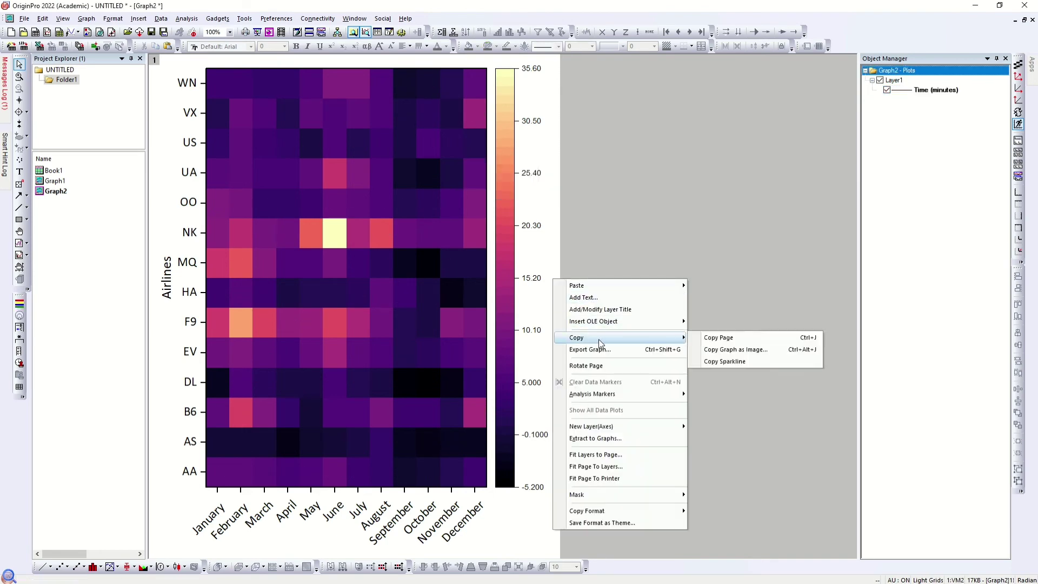
left_click(766, 351)
left_click(536, 368)
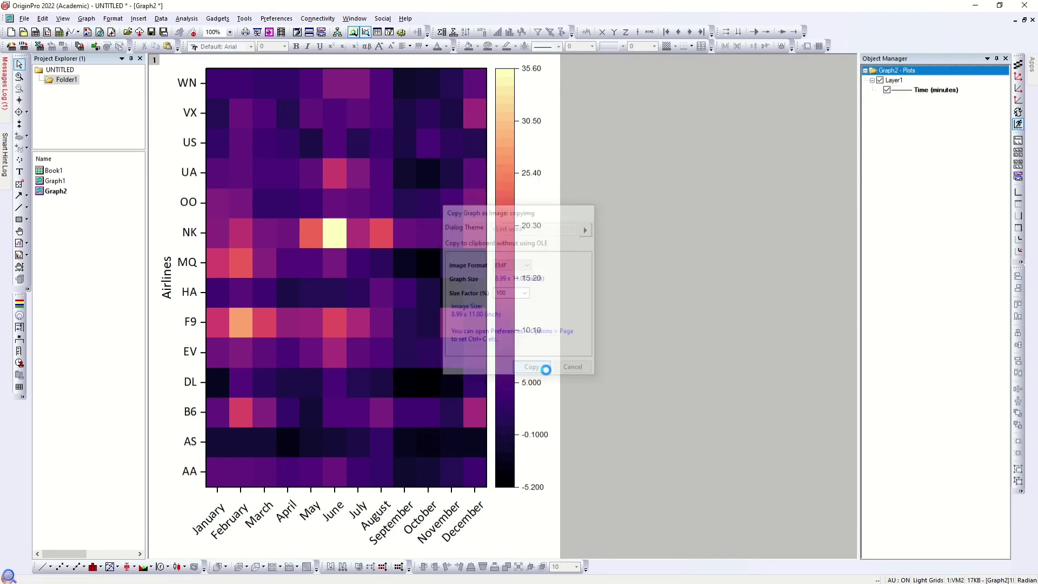
key("alt+Tab")
left_click(642, 364)
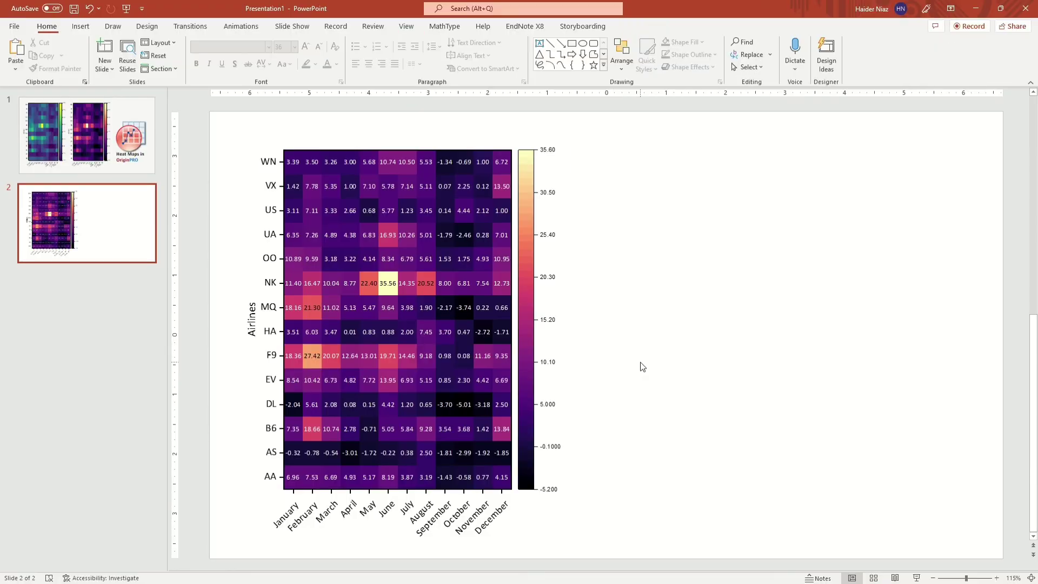
- Paste the unlabelled heatmap onto the slide and place it in the right half beside the labelled one
key("ctrl+v")
left_click_drag(641, 361, 749, 343)
- Set the unlabelled heatmap's width to 5.63" to match the labelled one, and align the two heatmaps horizontally in one row
left_click(465, 297)
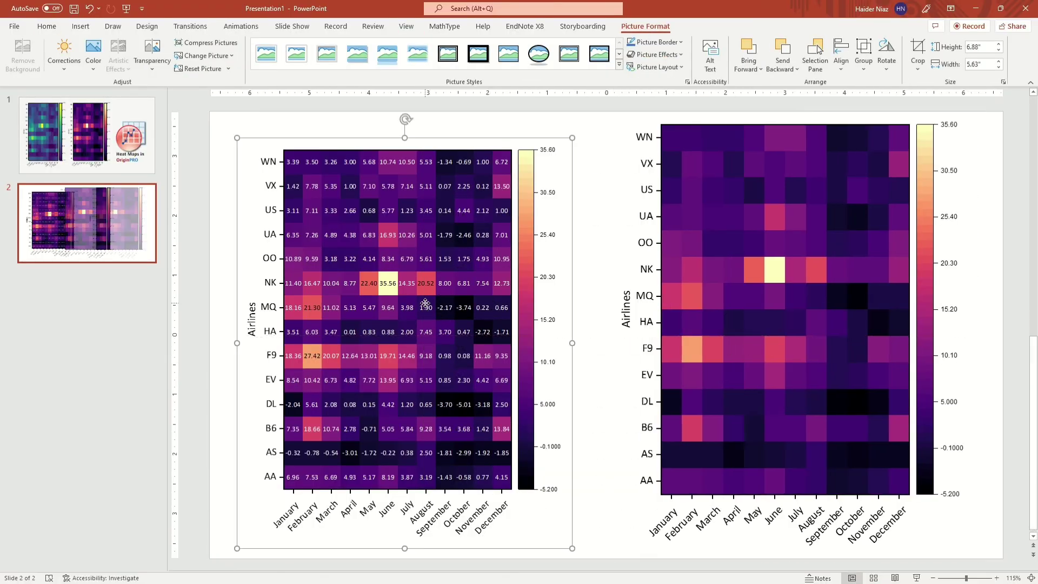
left_click(848, 225)
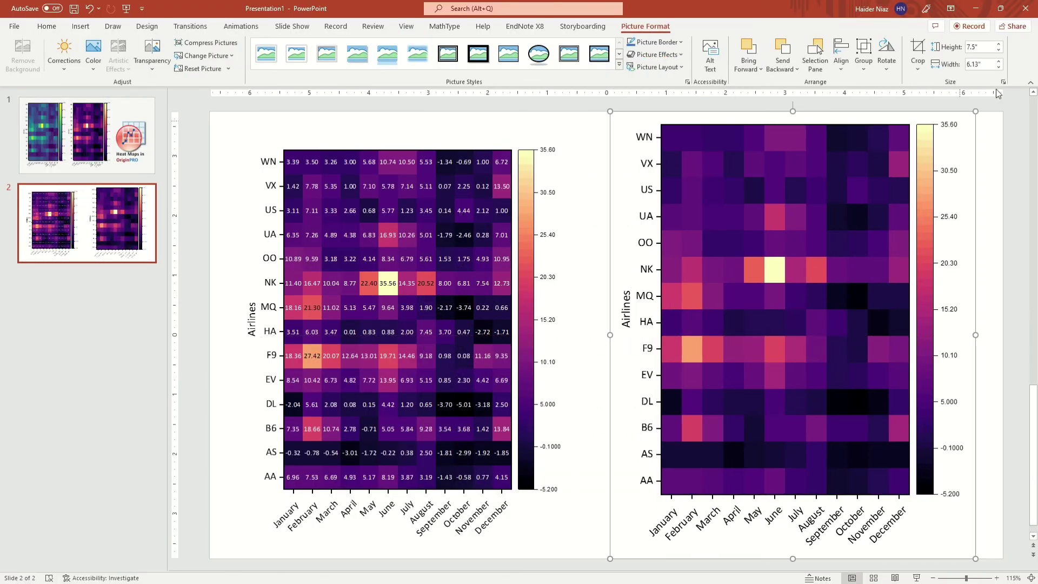
left_click(977, 66)
type("5.63")
key("Return")
left_click_drag(686, 245, 687, 267)
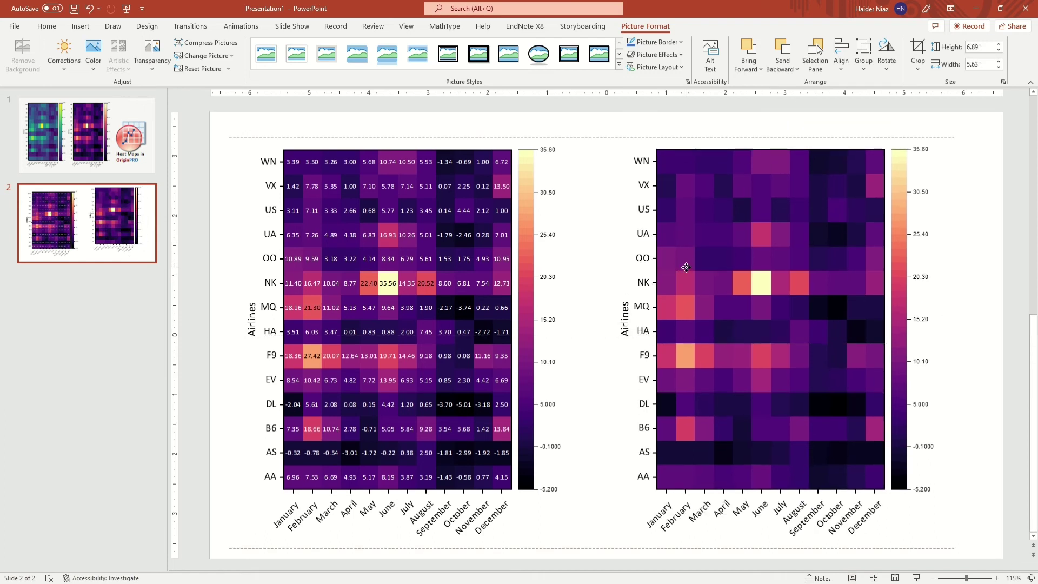
- Scale both heatmaps down together to about 6.02" high by 4.92" wide, leaving space above them on the slide
key("ctrl+a")
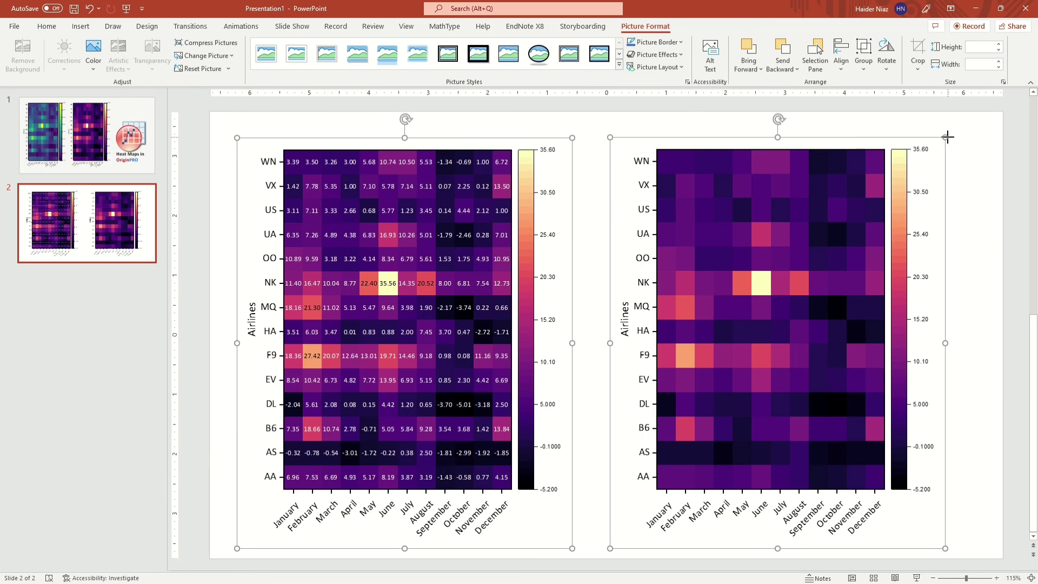
left_click_drag(947, 137, 918, 196)
left_click(398, 337)
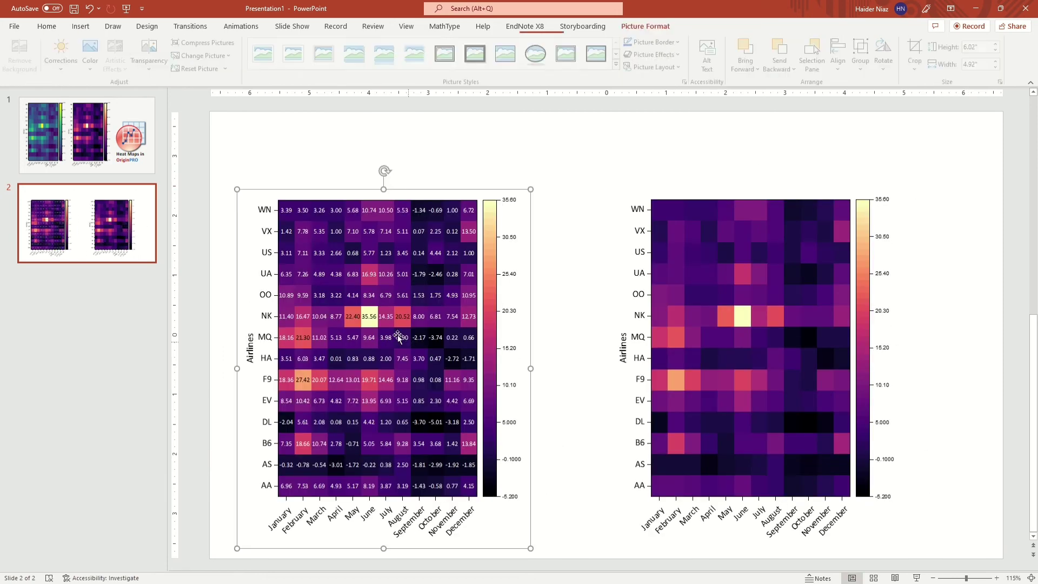
- Insert an empty text box above the labelled heatmap
left_click(81, 25)
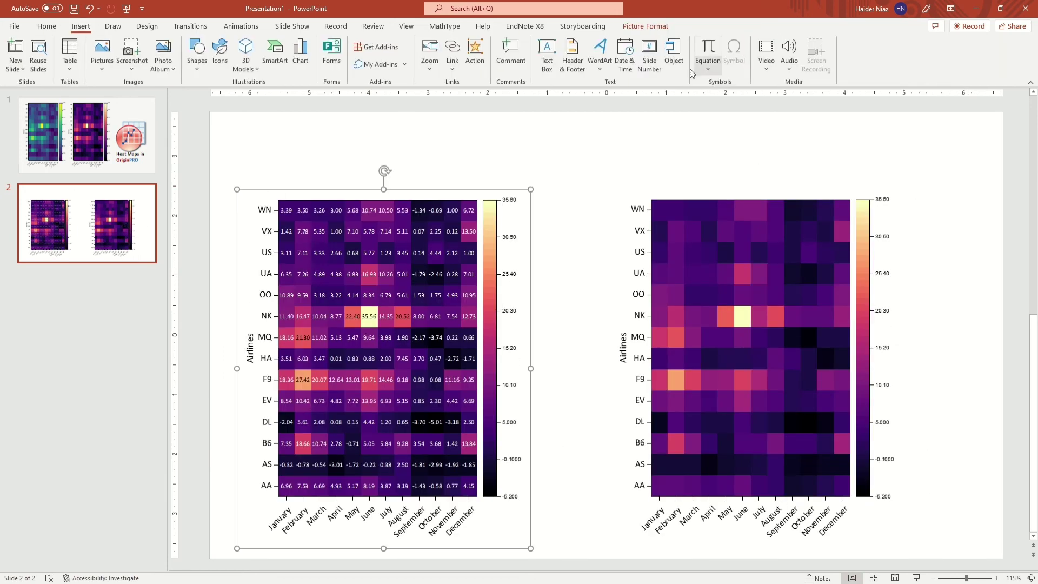
left_click(548, 55)
left_click(431, 169)
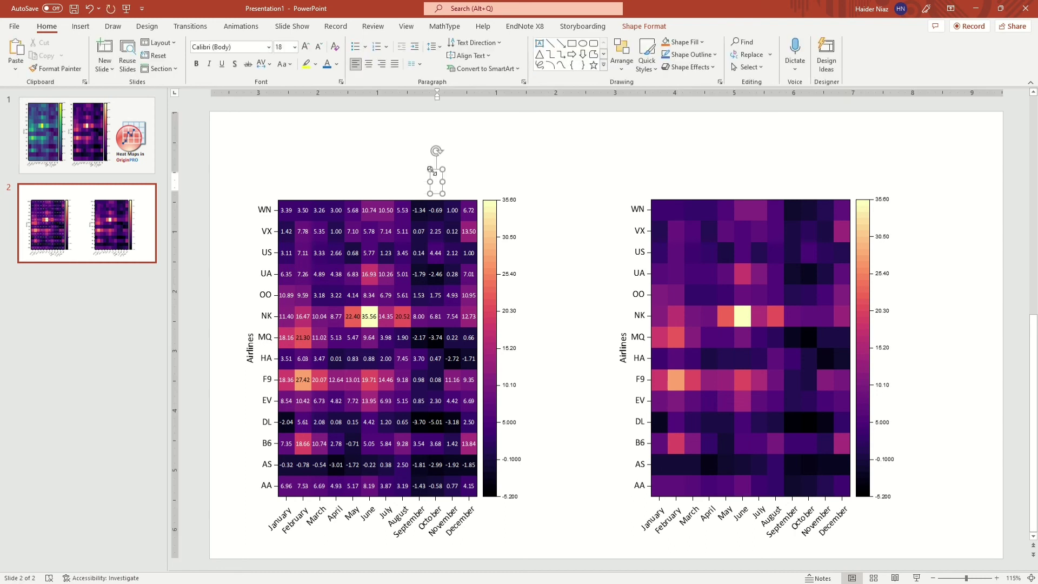